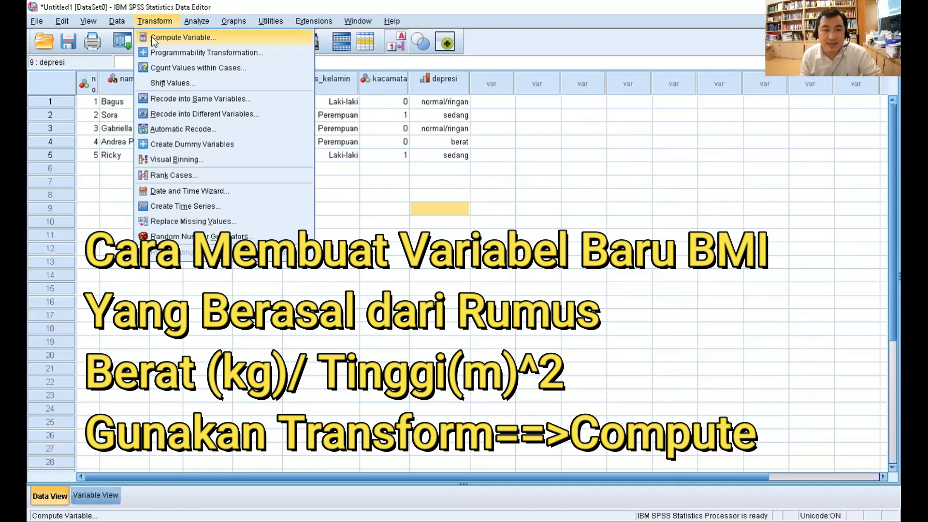
- Start a Compute Variable calculation and name its target variable imt
left_click(154, 42)
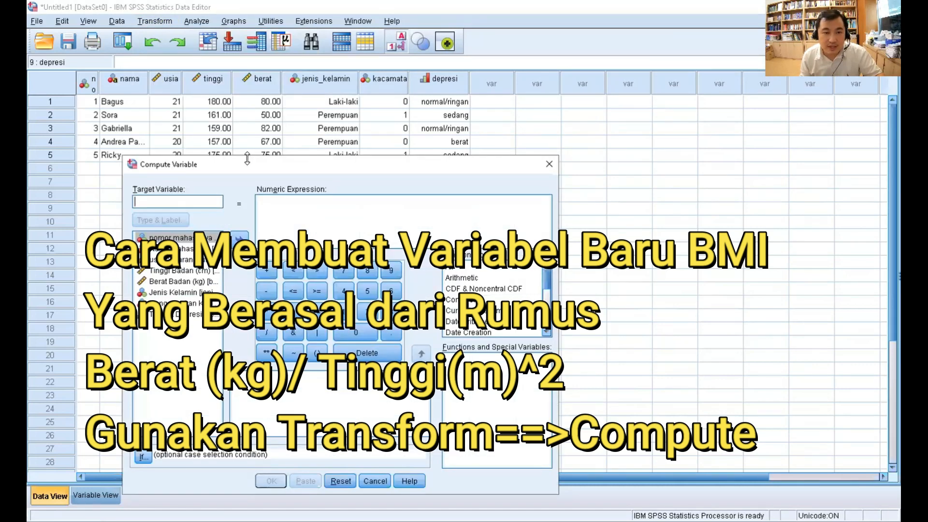
left_click_drag(247, 159, 247, 178)
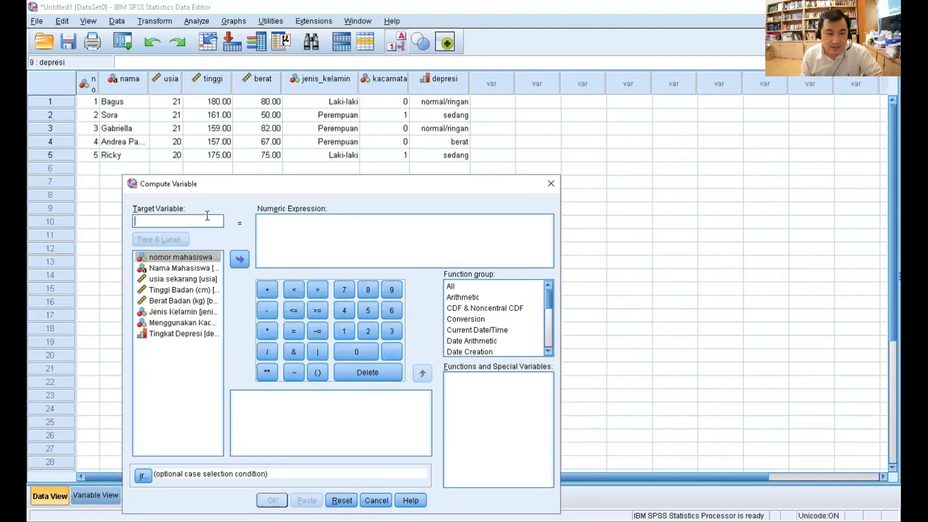
type("imt")
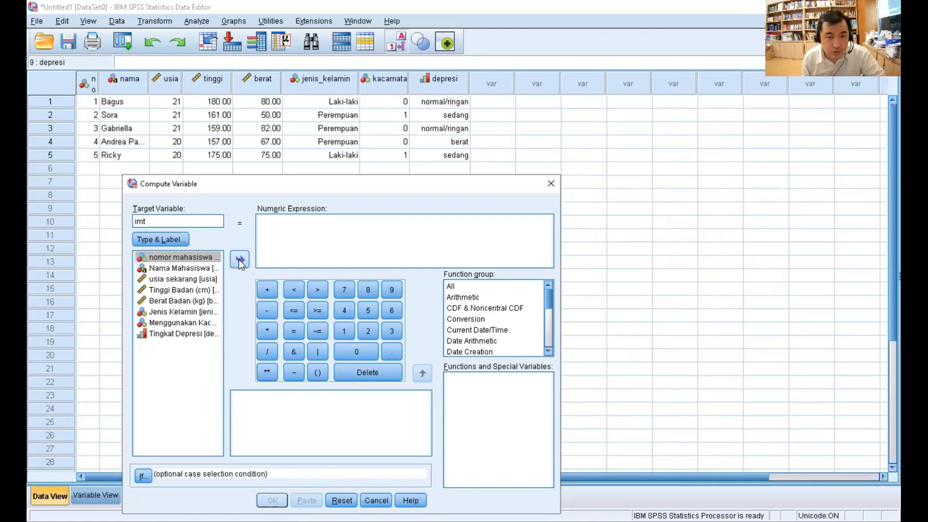
- Begin the numeric expression with the weight variable followed by a division sign, as berat/
left_click(268, 233)
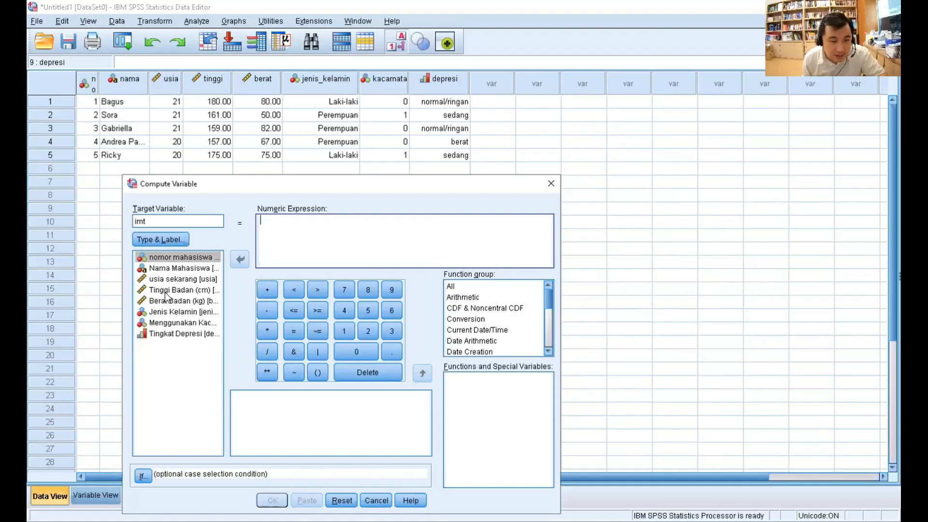
left_click(165, 290)
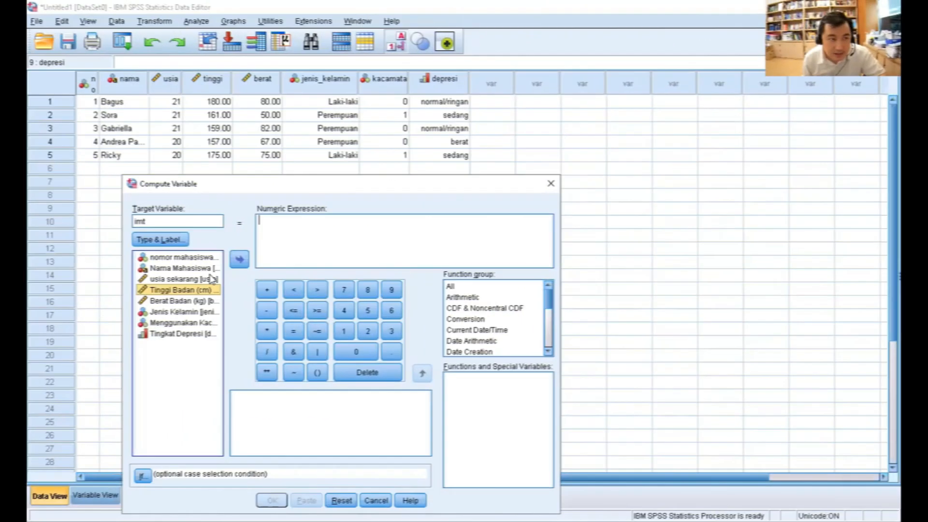
left_click(175, 300)
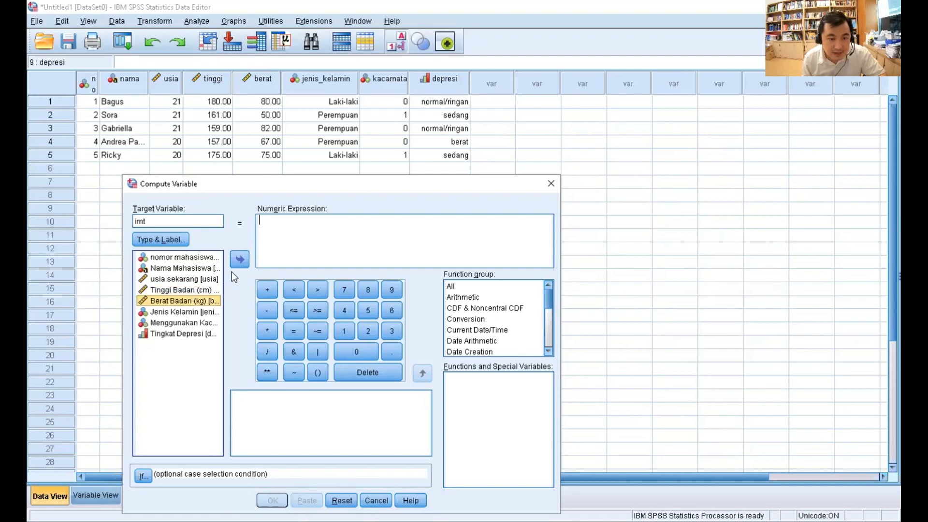
left_click(239, 259)
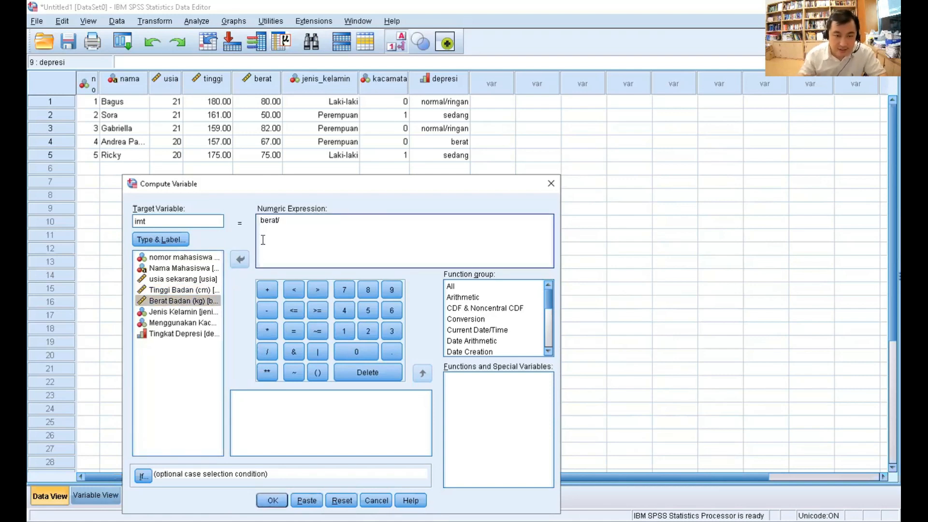
- Add the height in metres as a parenthesised divisor, making the expression berat/(tinggi/100)
left_click(318, 372)
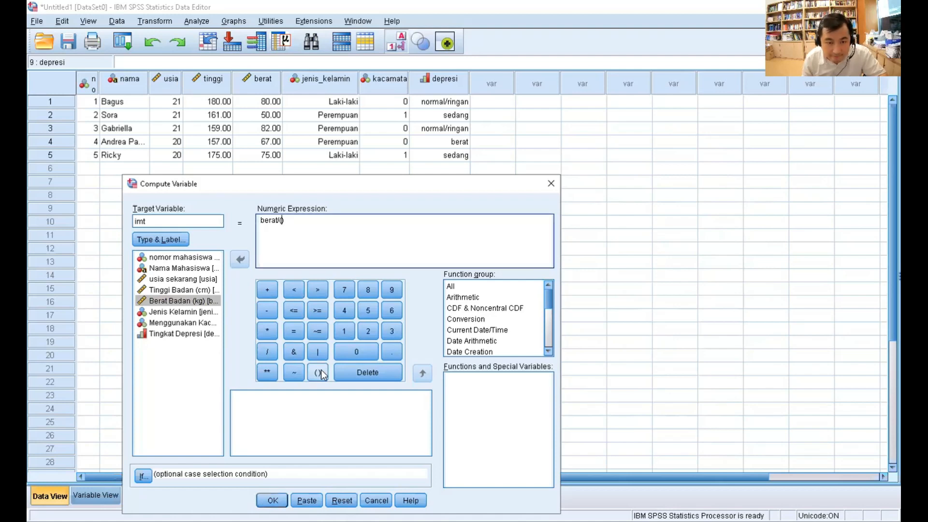
left_click(171, 290)
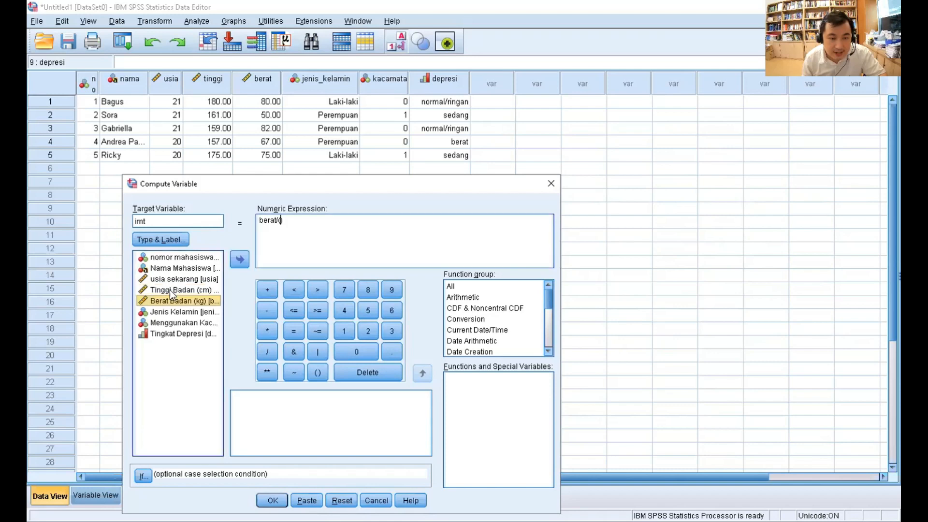
left_click(240, 259)
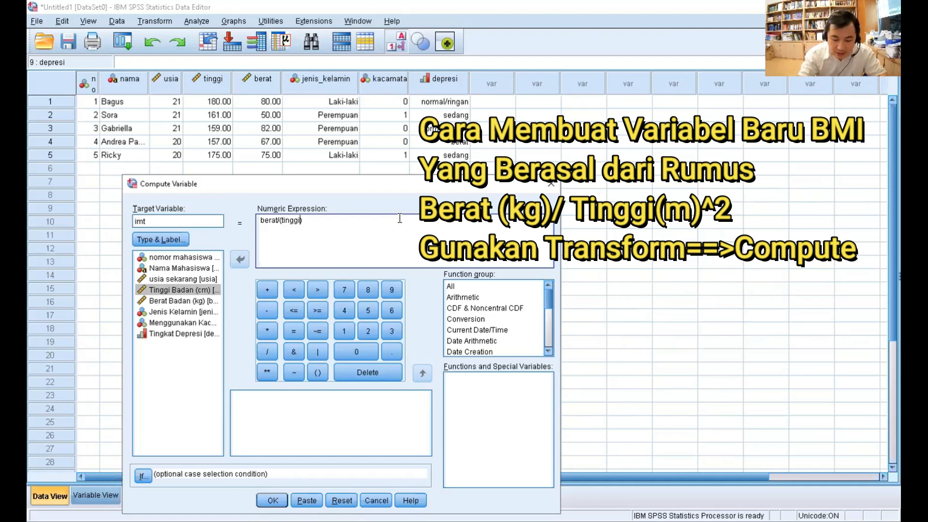
type("/100")
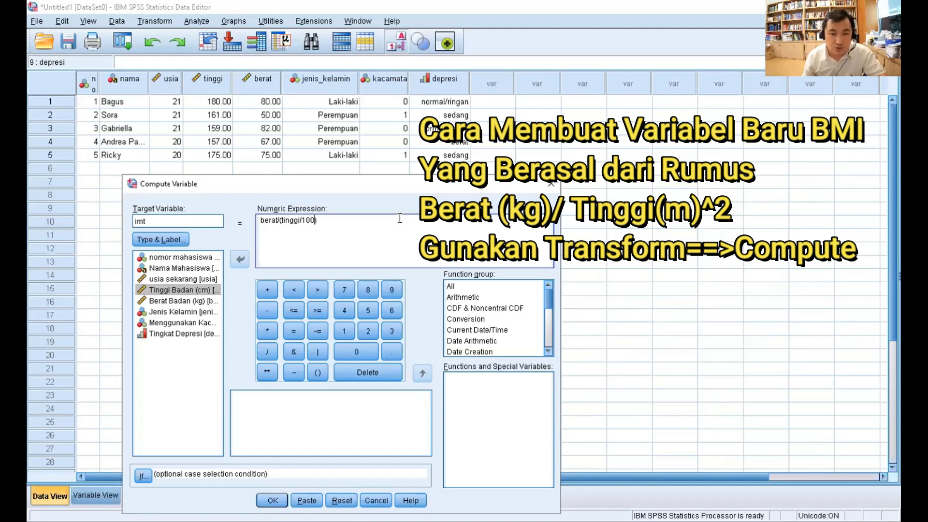
- Append a second parenthesised term (tinggi/100) to the end of the numeric expression
left_click(353, 226)
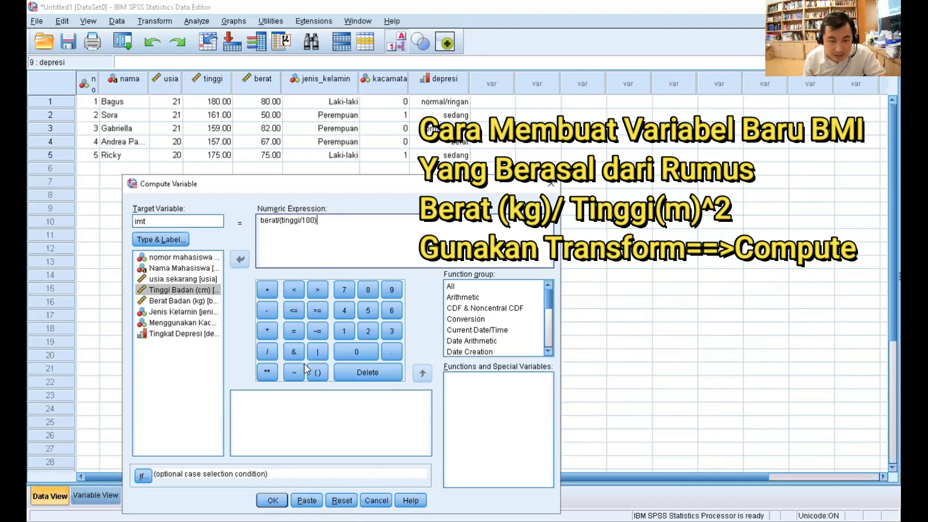
type("*")
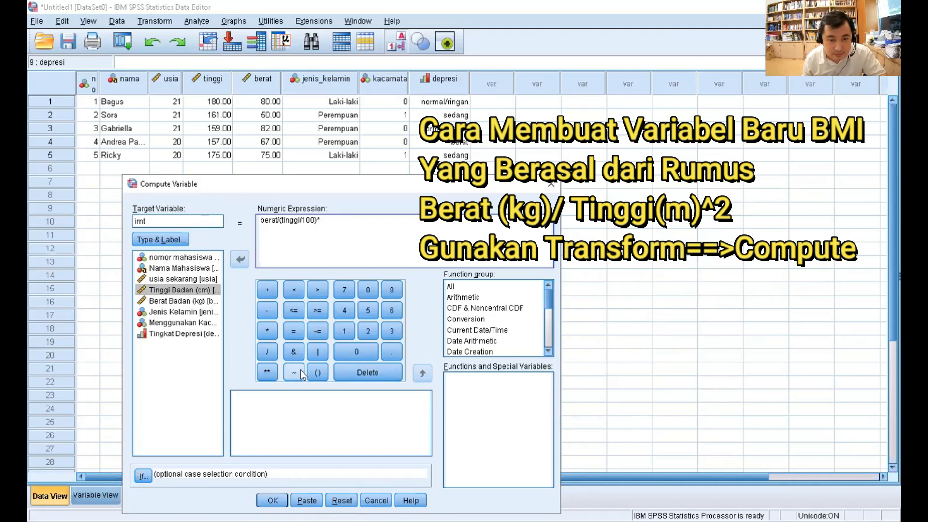
key("BackSpace")
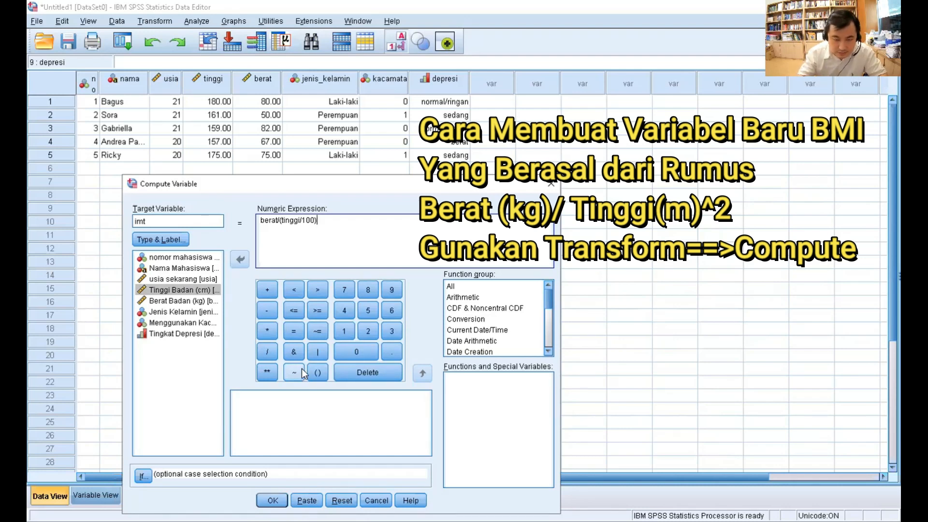
left_click(314, 376)
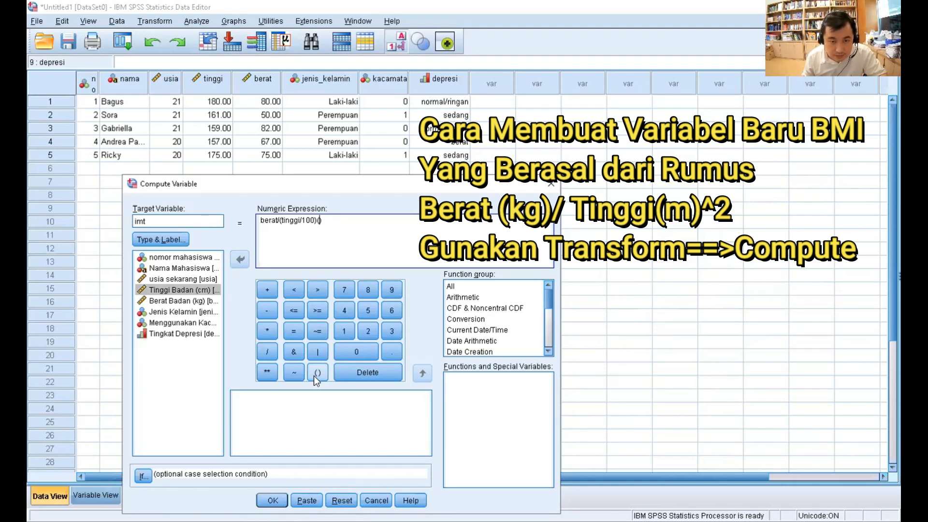
left_click(190, 290)
left_click(239, 260)
type("/100")
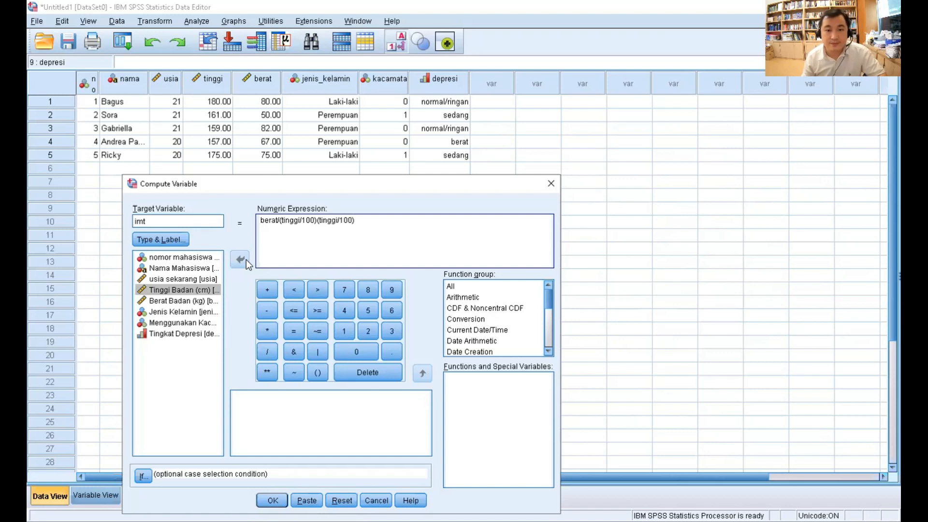
- Insert a multiplication sign between the two (tinggi/100) terms of the numeric expression
left_click(398, 227)
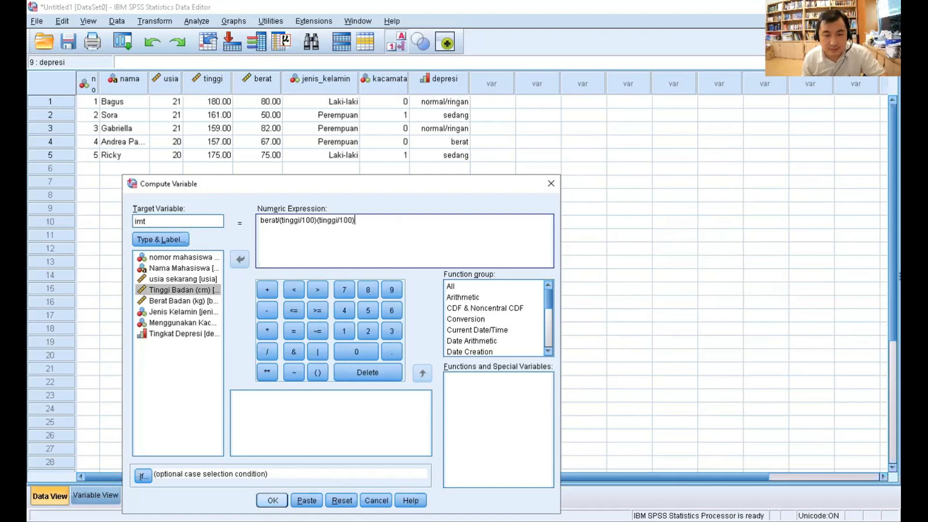
left_click(318, 221)
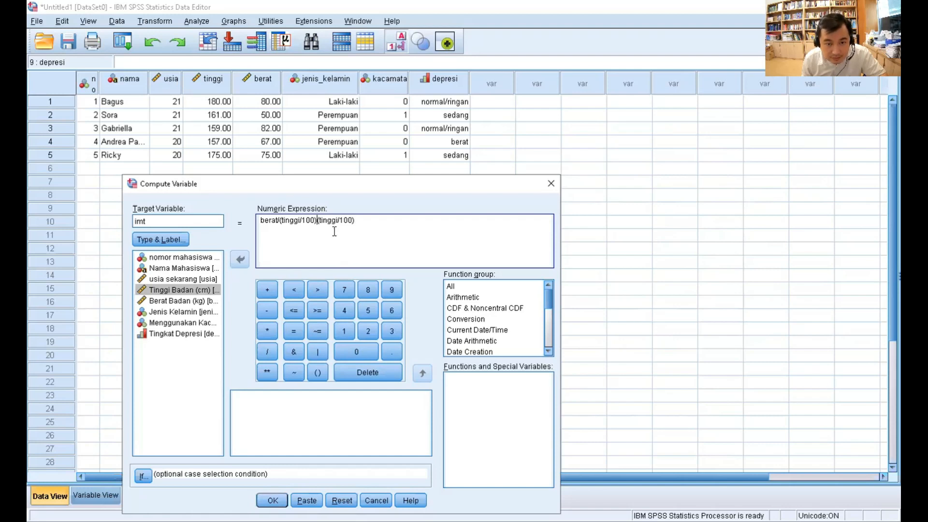
left_click(272, 500)
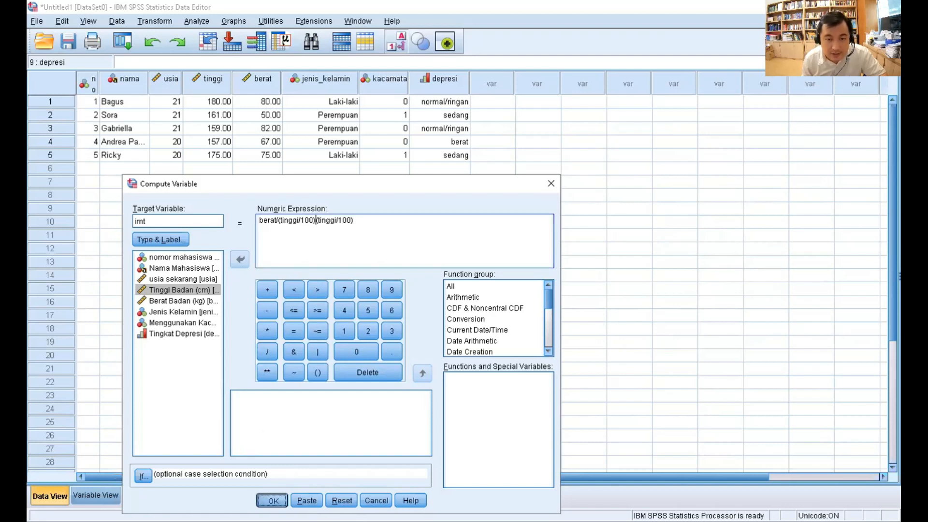
left_click(341, 371)
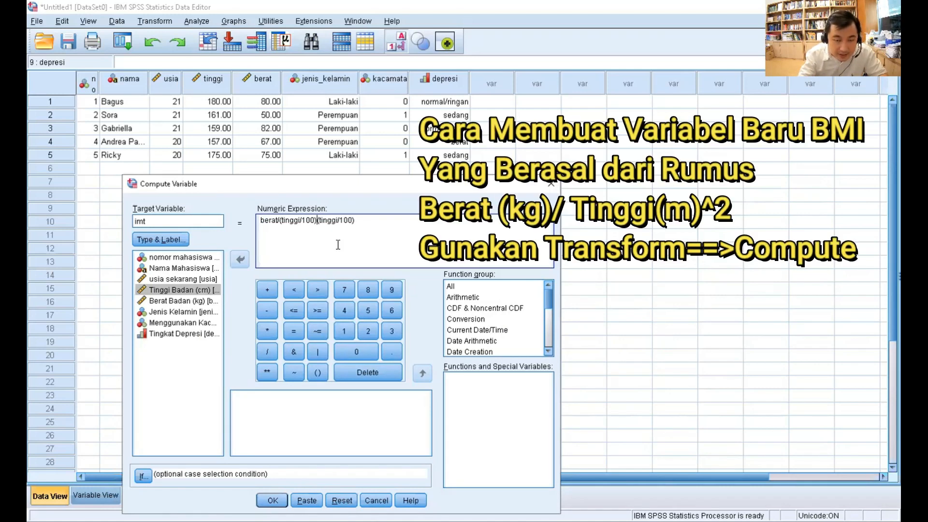
type("*")
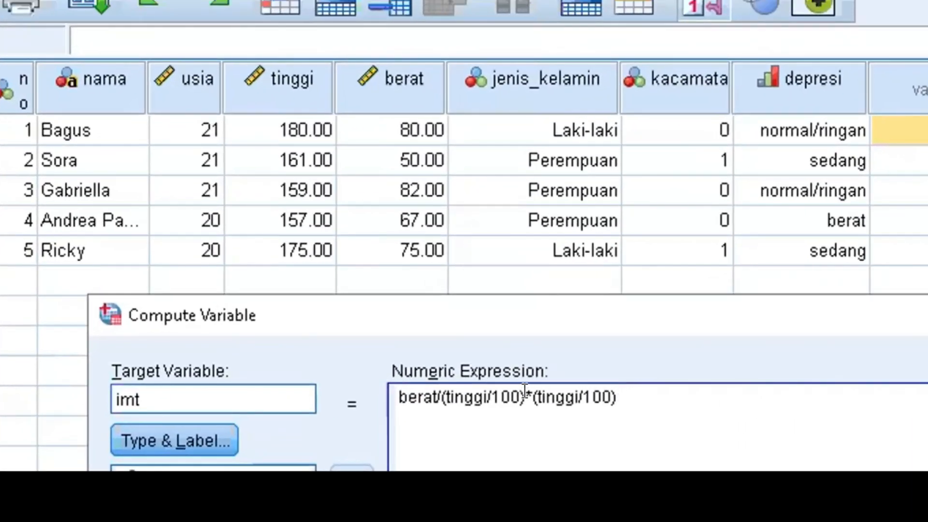
- Enclose the whole divisor in outer parentheses, giving berat/((tinggi/100)*(tinggi/100)), and compute the variable
left_click(375, 380)
type("(")
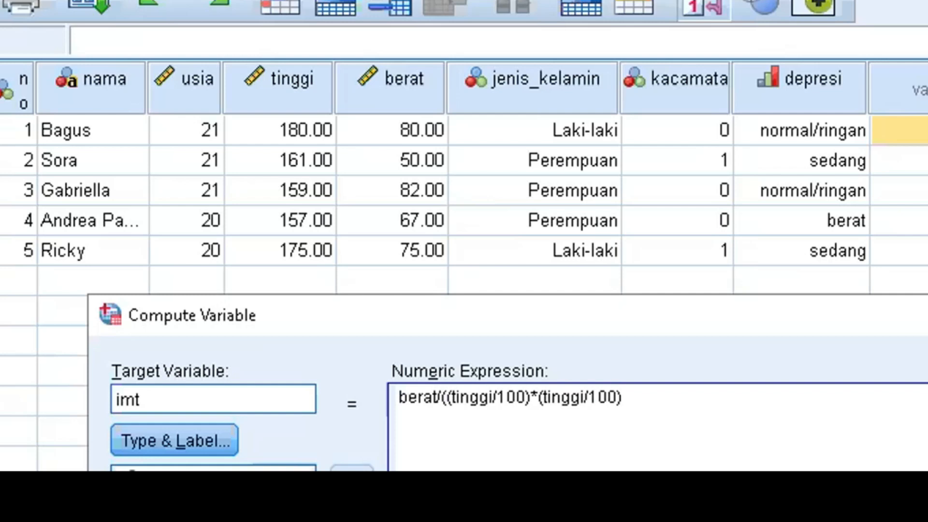
left_click(684, 391)
type(")")
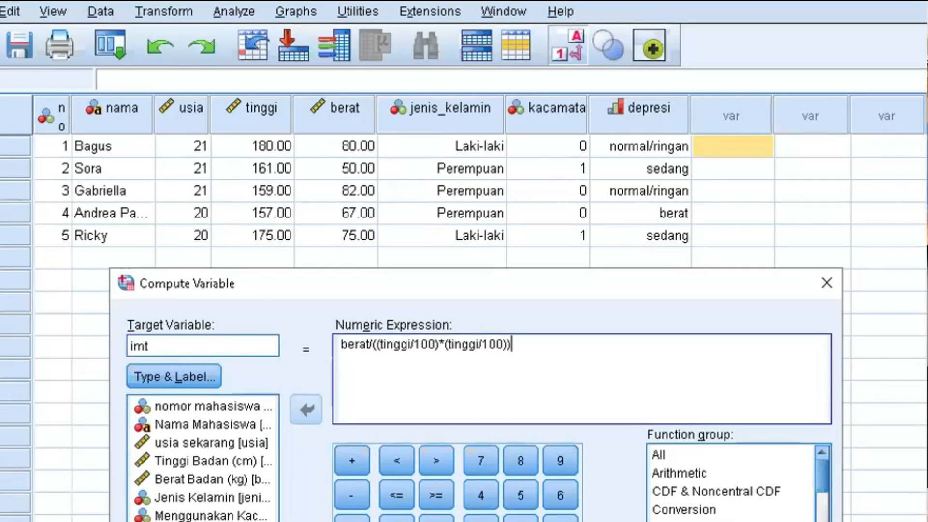
key("Return")
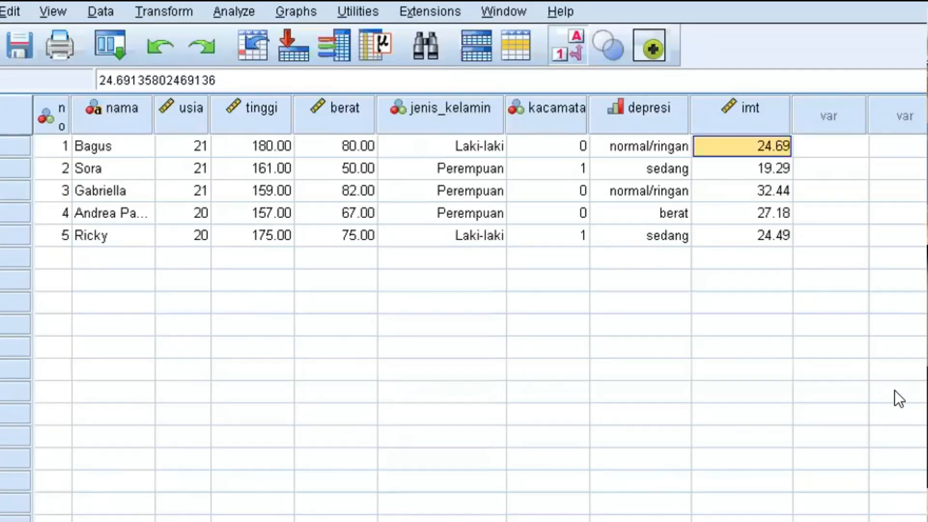
left_click(831, 303)
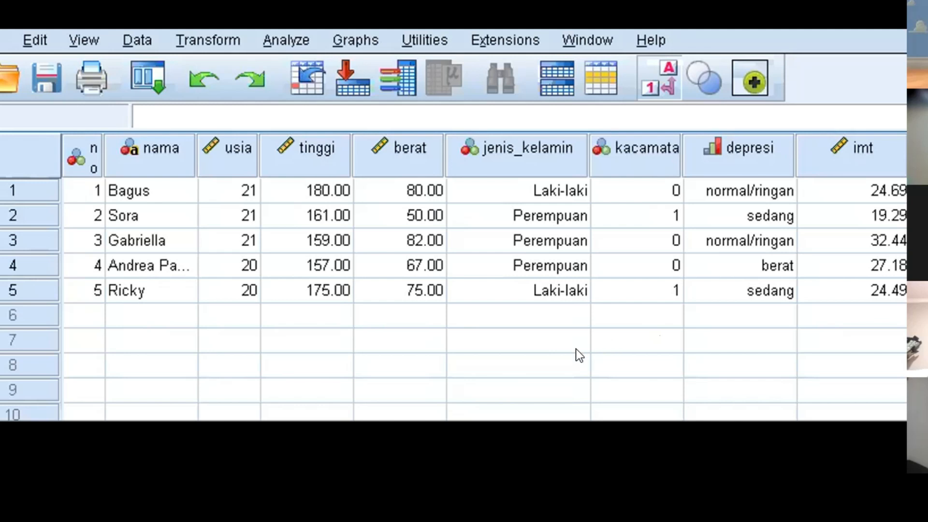
left_click(541, 362)
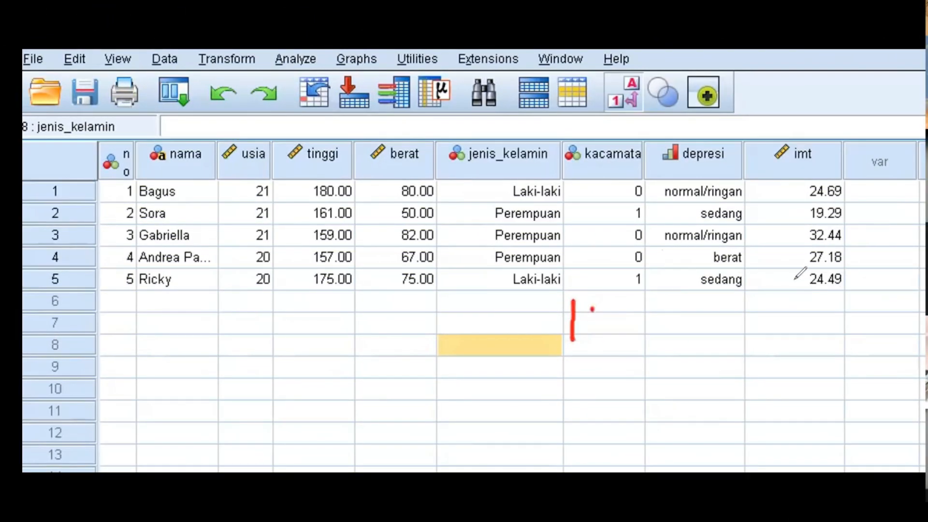
- Handwrite the note "IMT numerik" below the imt column and the heading "IMT Kat" beside it
mouse_move(778, 295)
left_mouse_down()
mouse_move(787, 313)
mouse_move(831, 292)
mouse_move(923, 309)
left_mouse_up()
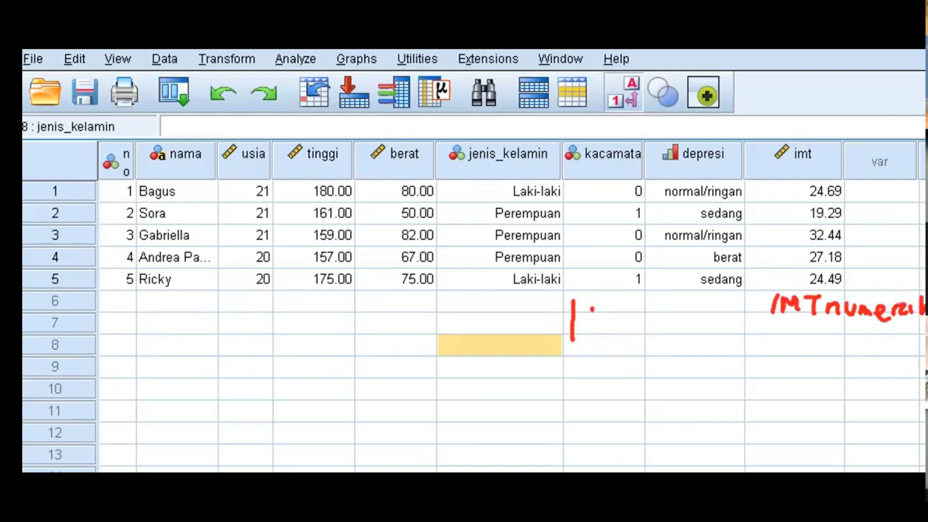
mouse_move(592, 309)
left_mouse_down()
mouse_move(588, 341)
mouse_move(591, 299)
mouse_move(692, 310)
mouse_move(714, 333)
mouse_move(721, 315)
left_mouse_up()
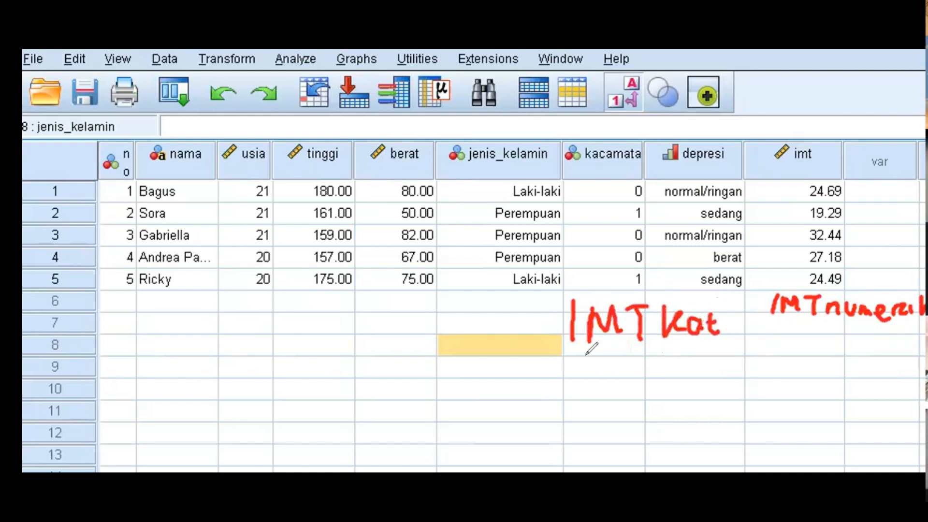
- Handwrite the first category rule under the "IMT Kat" heading: <18.5 → 0 underweight
mouse_move(591, 352)
left_mouse_down()
mouse_move(576, 369)
mouse_move(613, 372)
left_mouse_up()
mouse_move(633, 362)
left_mouse_down()
mouse_move(633, 375)
mouse_move(631, 351)
mouse_move(658, 375)
left_mouse_up()
left_click(649, 374)
mouse_move(691, 363)
left_mouse_down()
mouse_move(716, 363)
mouse_move(708, 374)
left_mouse_up()
left_click(749, 350)
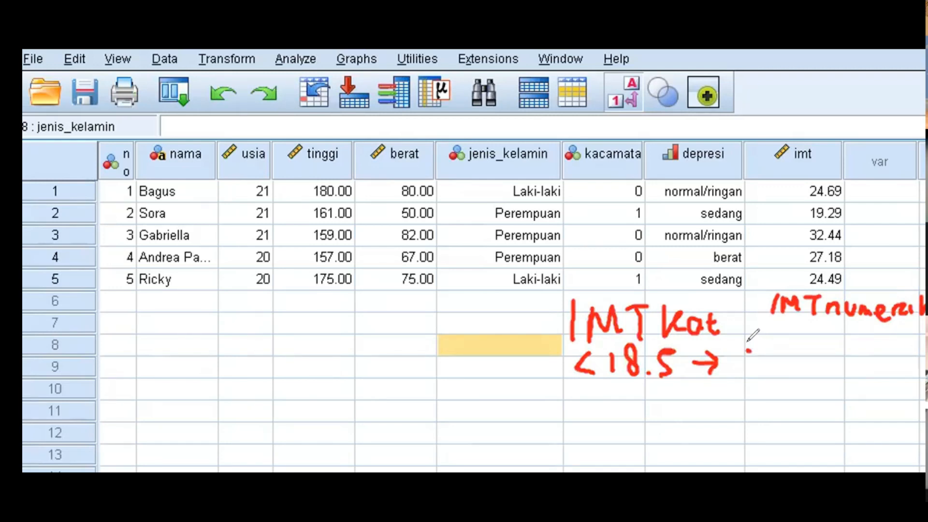
mouse_move(752, 348)
left_mouse_down()
mouse_move(750, 370)
mouse_move(753, 348)
left_mouse_up()
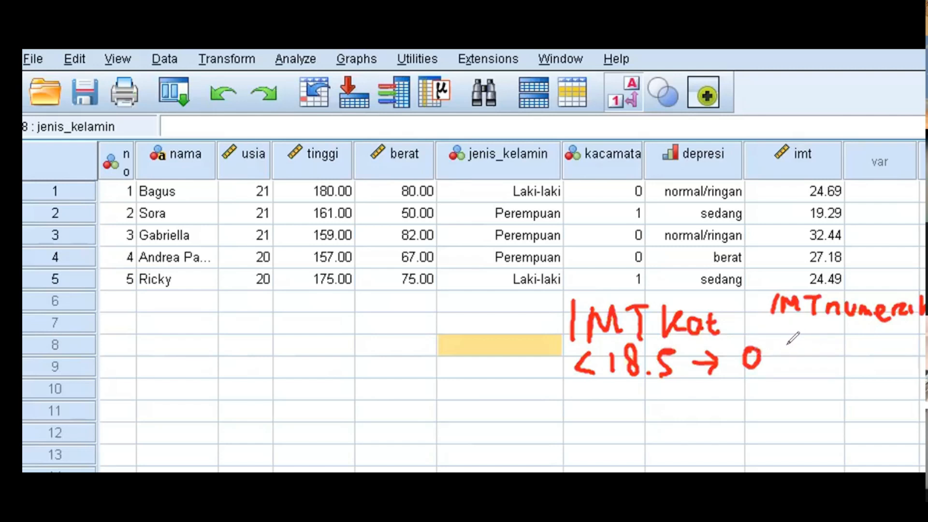
mouse_move(793, 354)
left_mouse_down()
mouse_move(807, 370)
mouse_move(838, 344)
mouse_move(873, 344)
mouse_move(923, 370)
left_mouse_up()
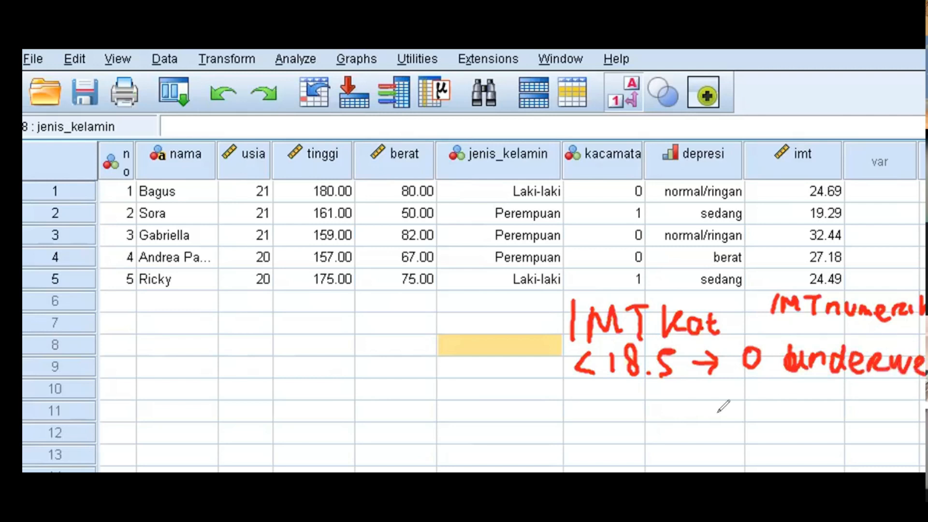
- Handwrite the second category rule below the underweight rule: 18,5 – 24,99 → 1 normal
mouse_move(591, 399)
left_mouse_down()
mouse_move(592, 419)
mouse_move(610, 401)
mouse_move(628, 428)
mouse_move(644, 402)
mouse_move(621, 439)
mouse_move(691, 410)
mouse_move(702, 427)
left_mouse_up()
left_click(638, 407)
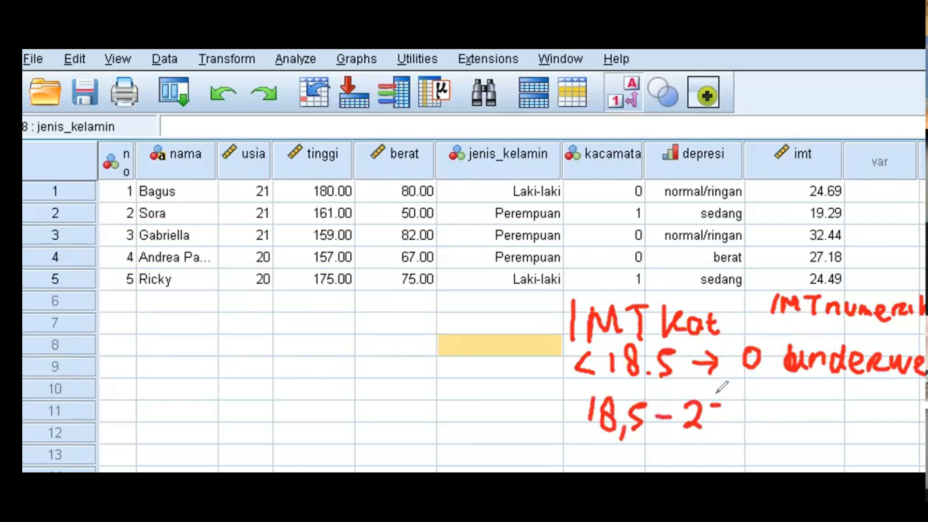
mouse_move(711, 407)
left_mouse_down()
mouse_move(719, 417)
mouse_move(727, 402)
mouse_move(729, 433)
mouse_move(808, 416)
left_mouse_up()
mouse_move(798, 407)
left_mouse_down()
mouse_move(798, 427)
mouse_move(827, 423)
mouse_move(864, 400)
mouse_move(873, 414)
left_mouse_up()
left_click_drag(883, 401, 905, 400)
mouse_move(909, 415)
left_mouse_down()
mouse_move(917, 401)
mouse_move(925, 411)
left_mouse_up()
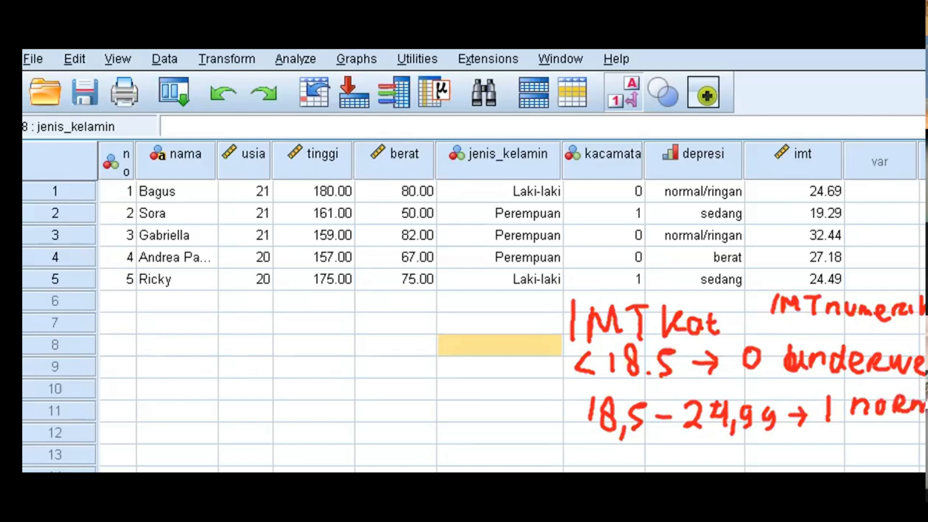
- Handwrite the third category rule below the normal rule: 25 – 29,99 → 2 overweight
mouse_move(580, 449)
left_mouse_down()
mouse_move(585, 465)
mouse_move(655, 453)
mouse_move(692, 464)
left_mouse_up()
left_click(617, 445)
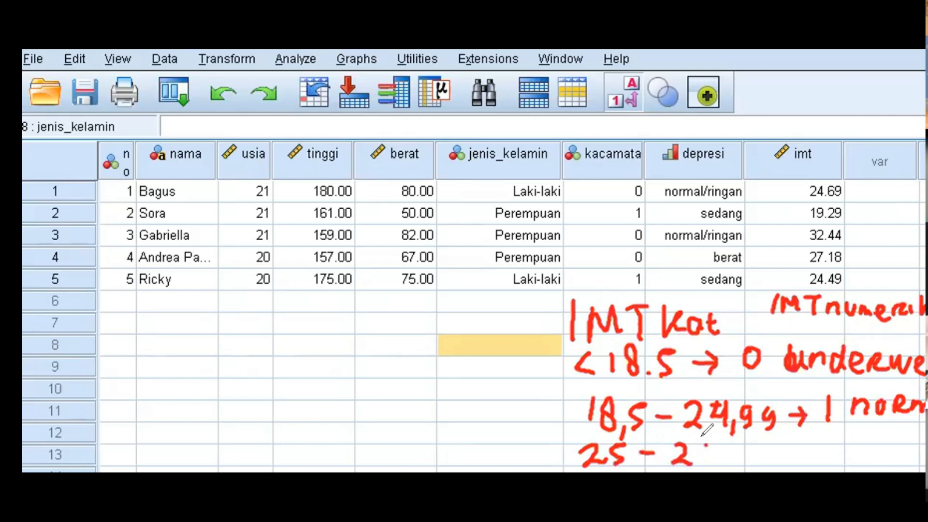
mouse_move(709, 447)
left_mouse_down()
mouse_move(706, 464)
mouse_move(804, 455)
mouse_move(796, 463)
left_mouse_up()
left_click_drag(831, 436, 849, 451)
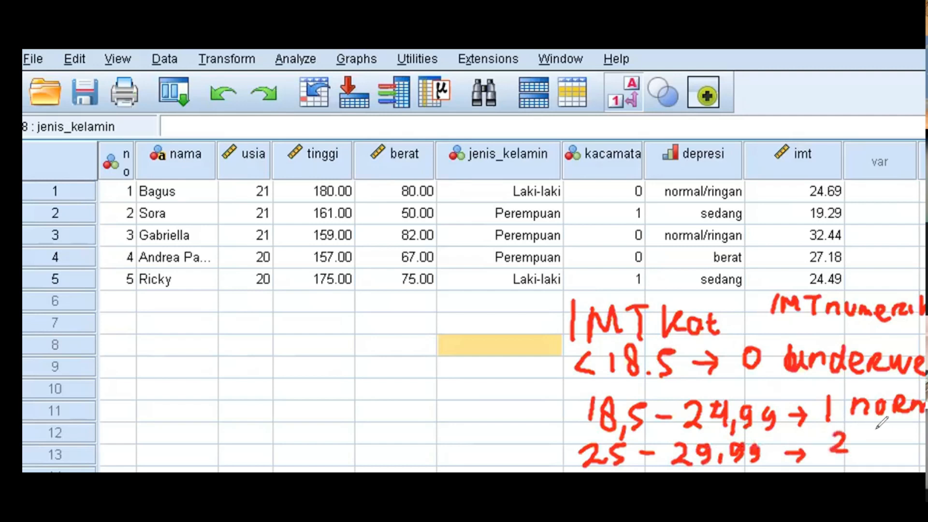
left_click(871, 432)
mouse_move(870, 435)
left_mouse_down()
mouse_move(906, 450)
mouse_move(925, 437)
left_mouse_up()
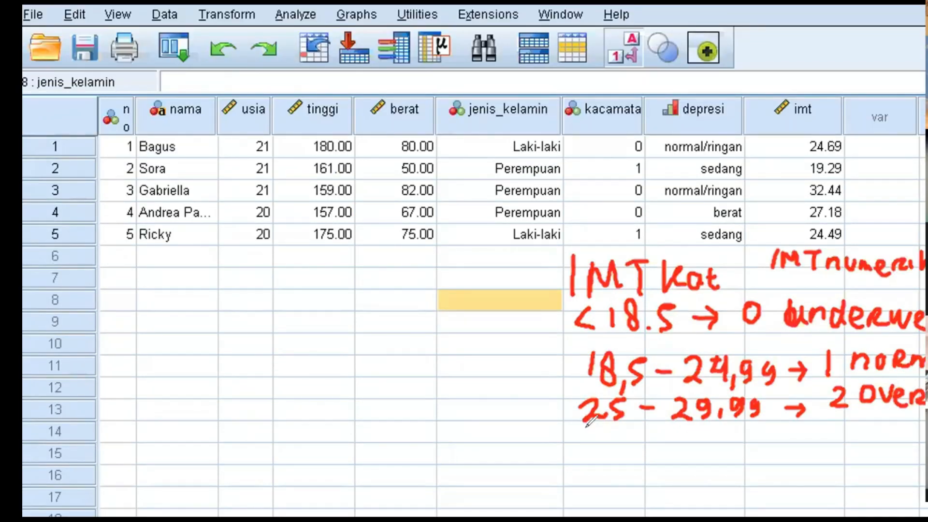
- Handwrite the fourth category rule below the overweight rule: ≥ 30 → 3 obese
mouse_move(586, 438)
left_mouse_down()
mouse_move(582, 455)
mouse_move(602, 459)
mouse_move(598, 471)
mouse_move(630, 465)
left_mouse_up()
left_click_drag(669, 437, 668, 439)
left_click_drag(768, 441, 802, 441)
left_click_drag(793, 431, 793, 456)
mouse_move(838, 427)
left_mouse_down()
mouse_move(832, 422)
mouse_move(828, 455)
left_mouse_up()
left_click(875, 433)
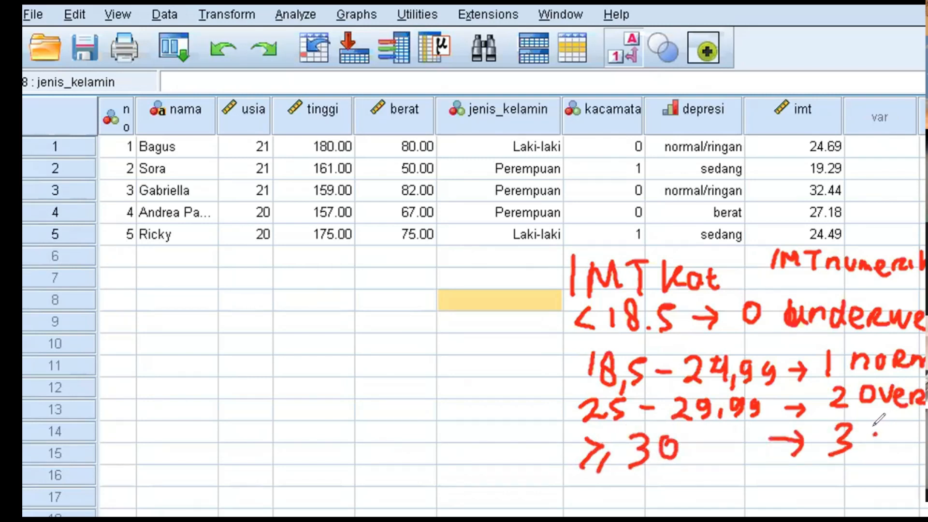
mouse_move(885, 436)
left_mouse_down()
mouse_move(871, 447)
mouse_move(887, 439)
left_mouse_up()
mouse_move(895, 424)
left_mouse_down()
mouse_move(894, 455)
mouse_move(909, 447)
left_mouse_up()
mouse_move(915, 446)
left_mouse_down()
mouse_move(925, 438)
mouse_move(916, 455)
left_mouse_up()
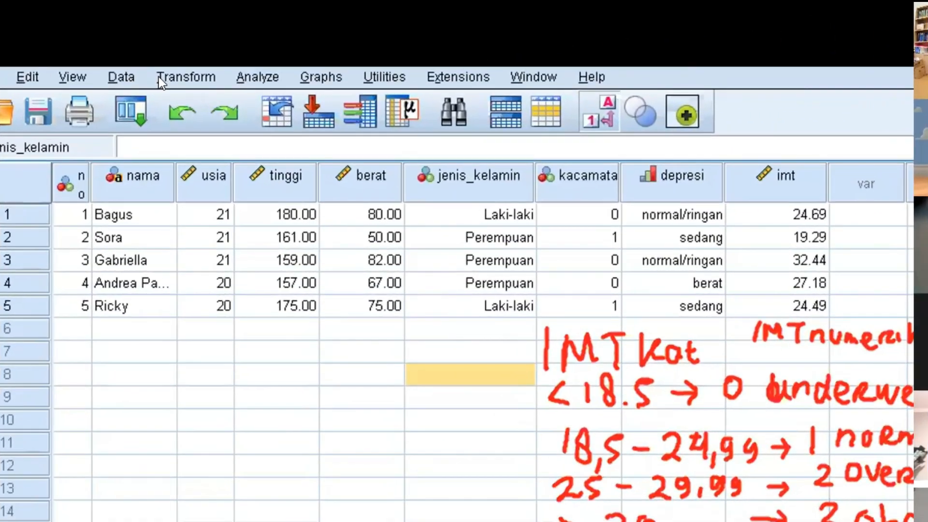
- Start a Recode into Different Variables with imt as the input variable
left_click(160, 78)
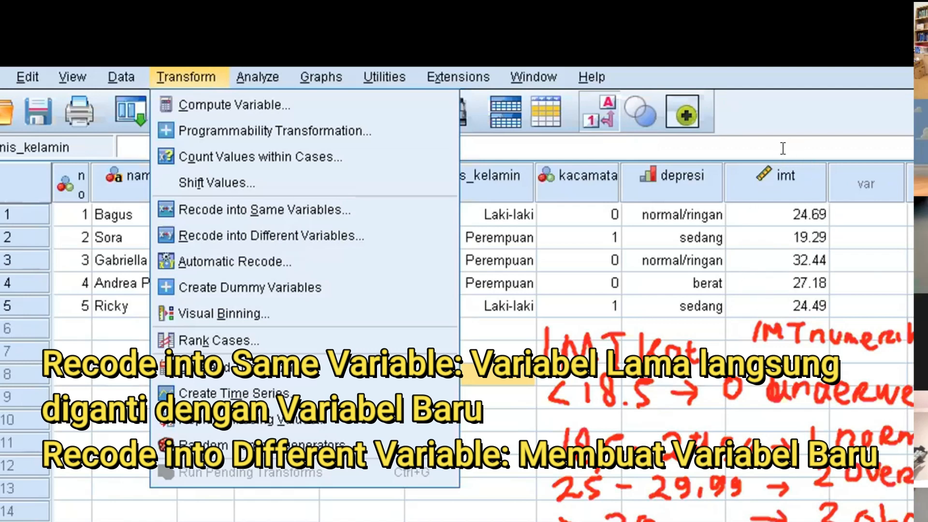
left_click(314, 236)
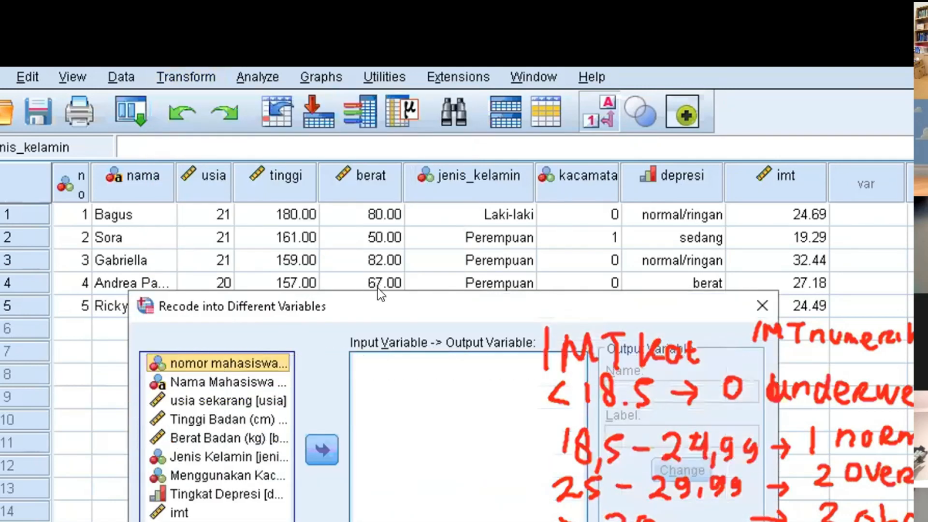
left_click_drag(378, 301, 249, 201)
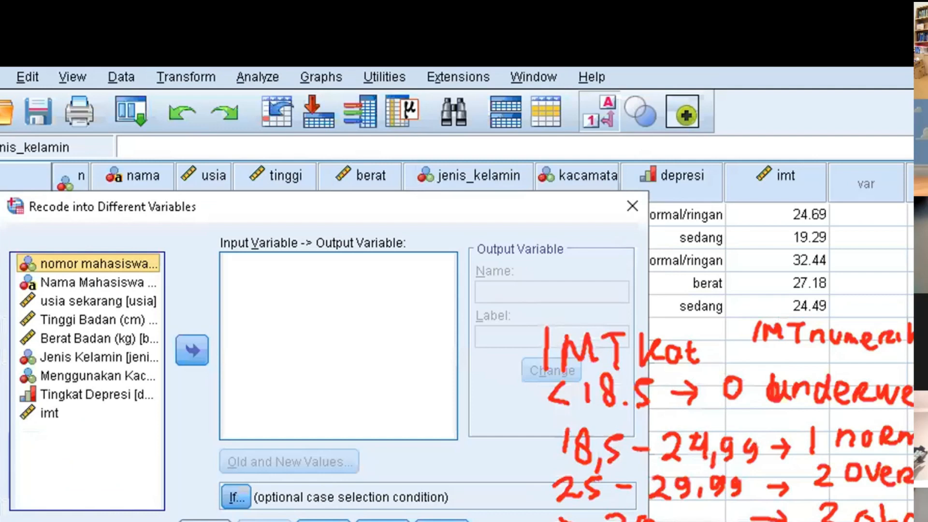
left_click_drag(319, 508, 319, 521)
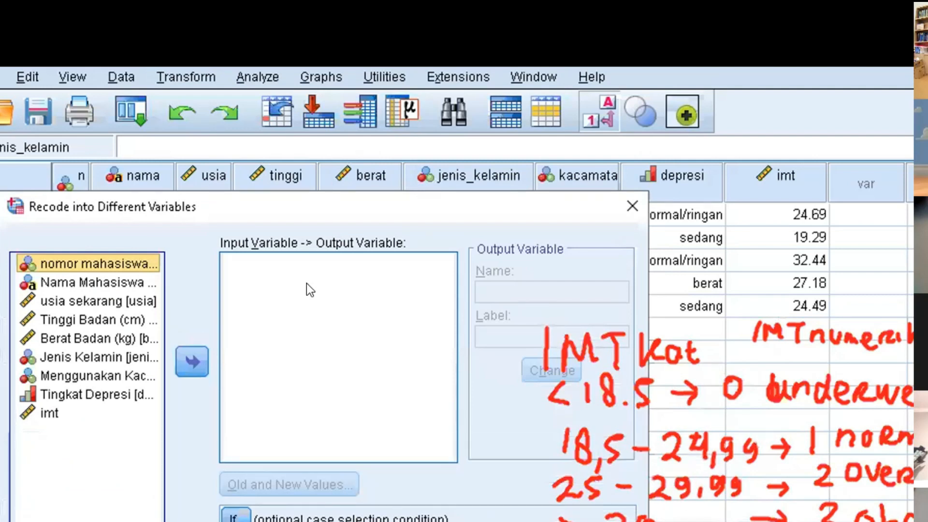
left_click(50, 413)
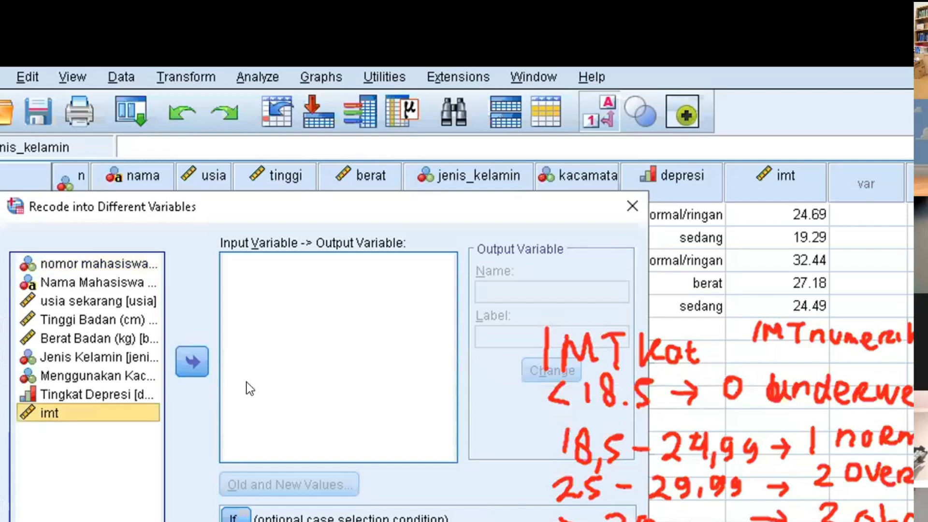
left_click(196, 358)
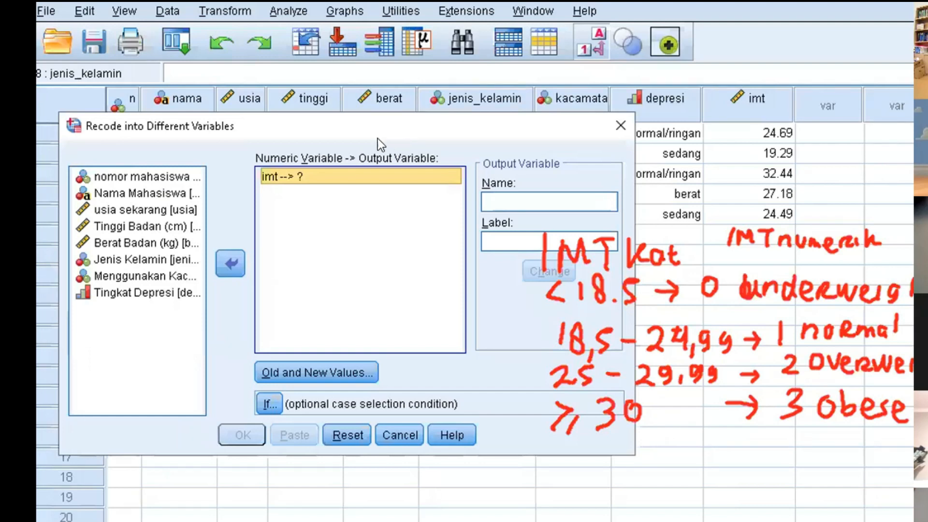
left_click_drag(378, 138, 355, 142)
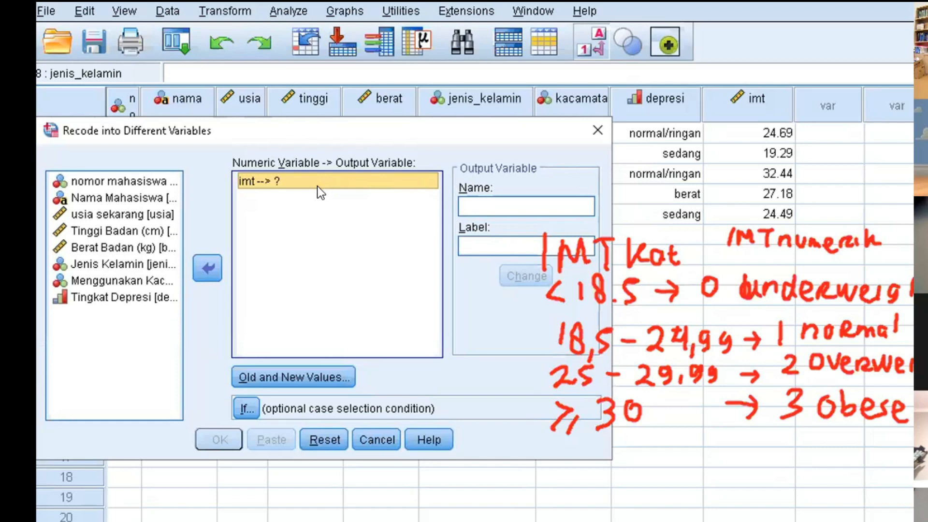
- Name the output variable imt_kat, label it "Indeks Masa Tubuh Kategorik", and assign it to imt
left_click(480, 206)
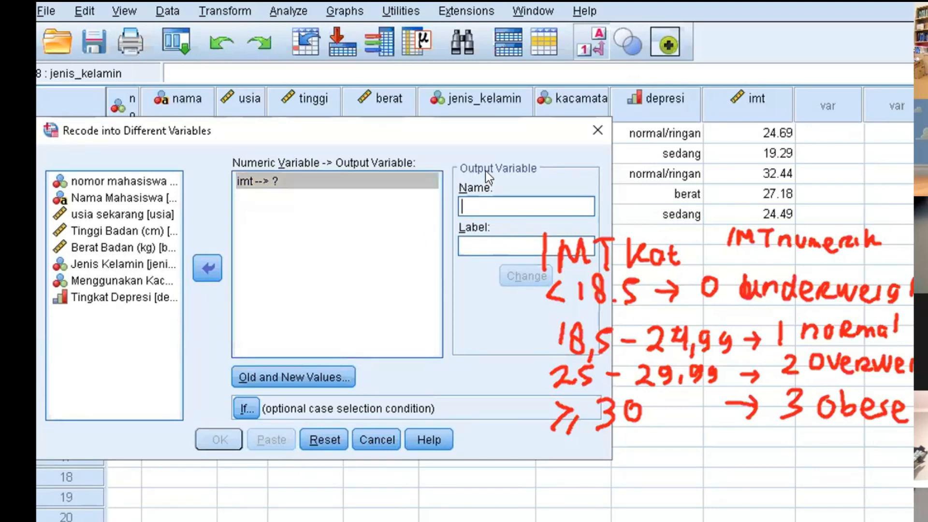
type("imt")
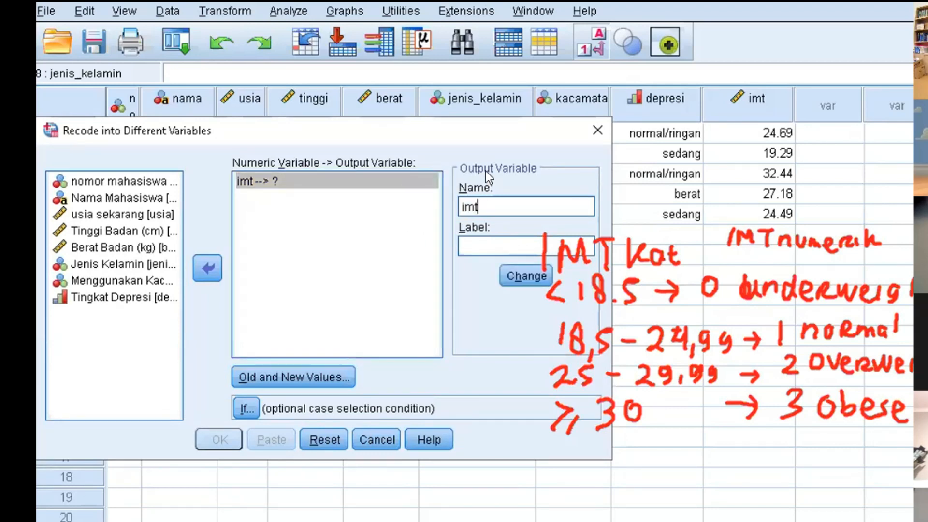
type("_kat")
left_click(479, 240)
type("IMT")
key("BackSpace")
key("BackSpace")
key("BackSpace")
type("Indeks Masa Tubuh")
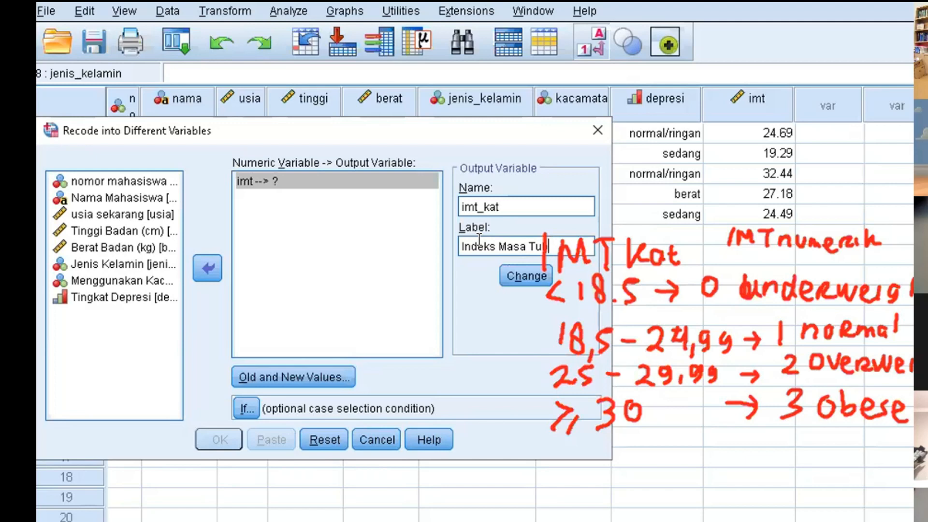
type(" Kategorik")
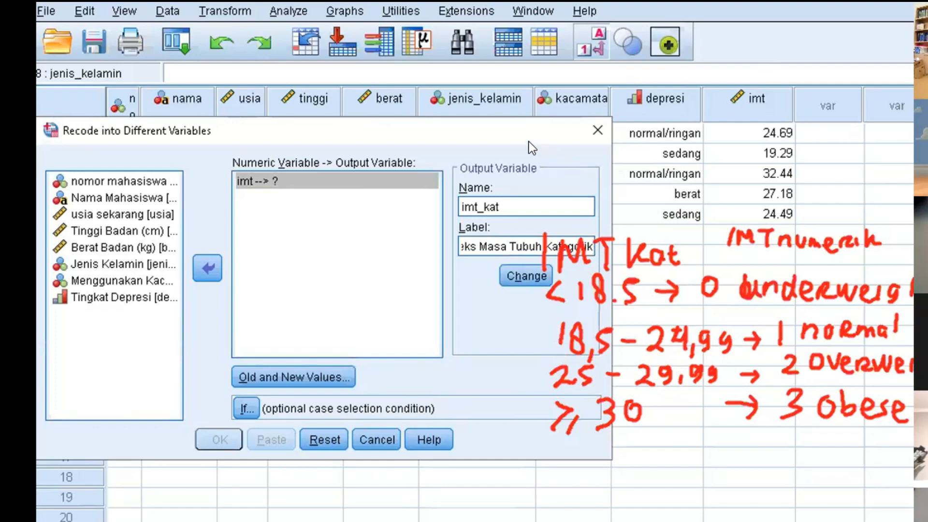
left_click_drag(510, 130, 433, 135)
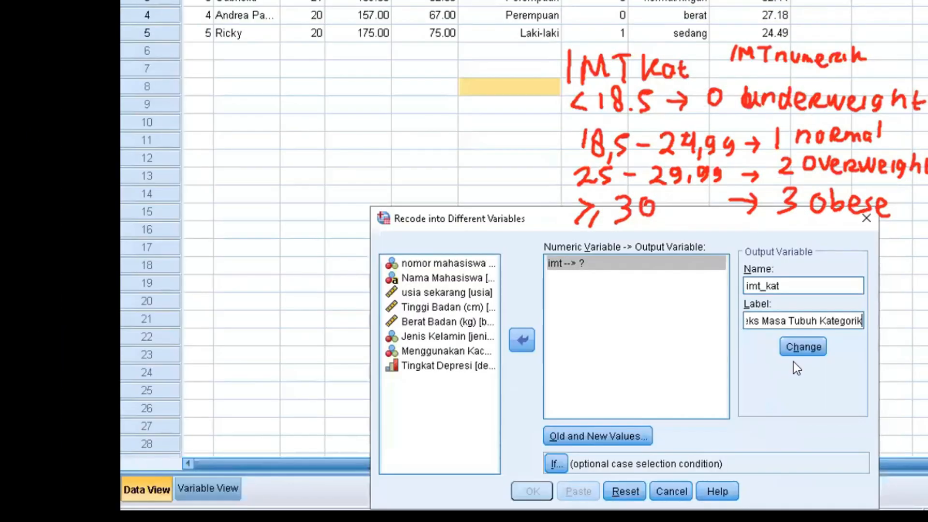
left_click(798, 348)
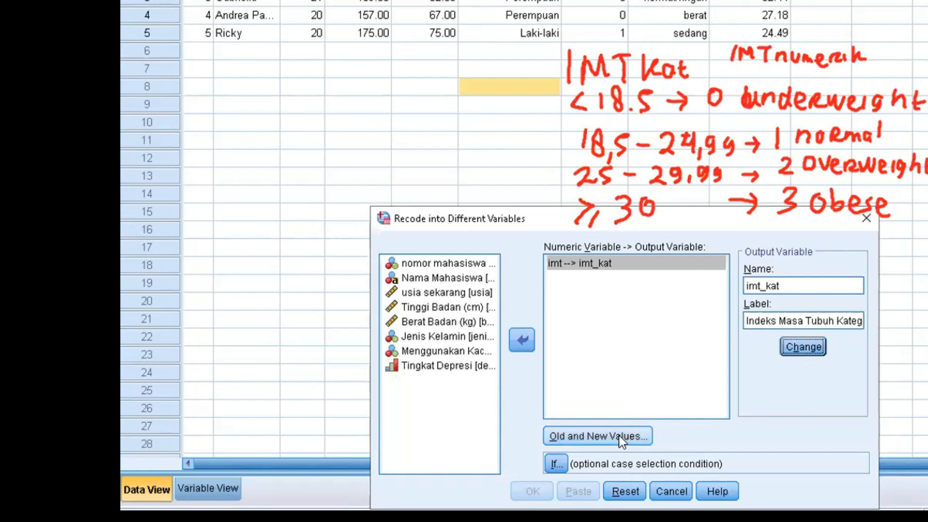
- Define old and new values for the recode, adding a rule from the lowest value through 18.4999 to 0
left_click(617, 436)
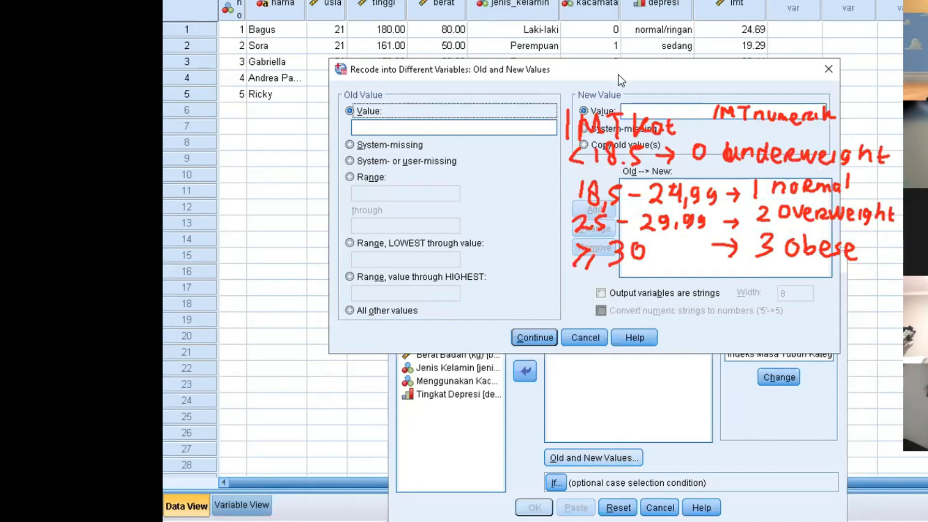
left_click_drag(620, 79, 658, 283)
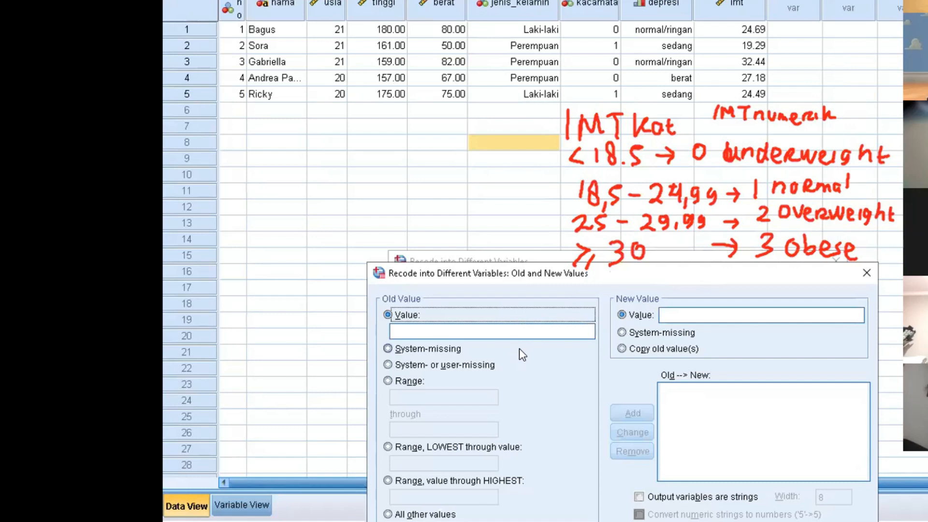
left_click(509, 331)
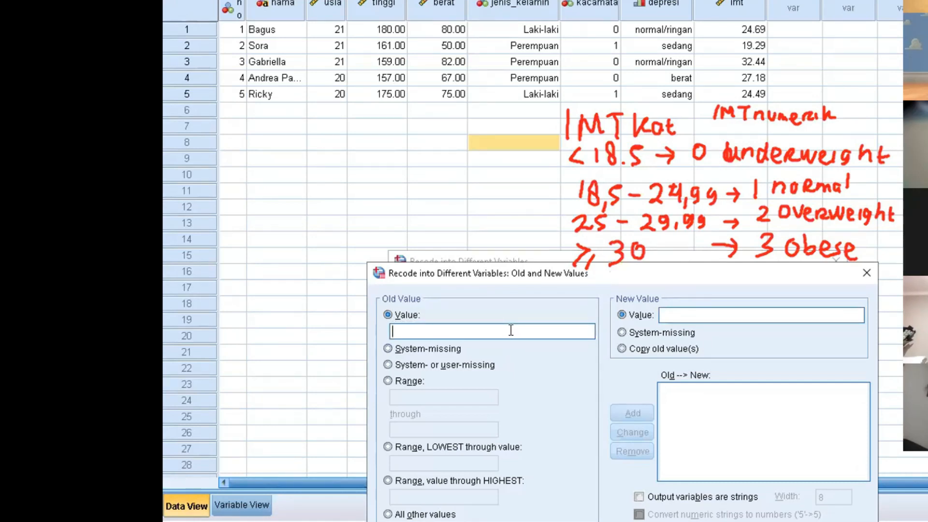
left_click(389, 447)
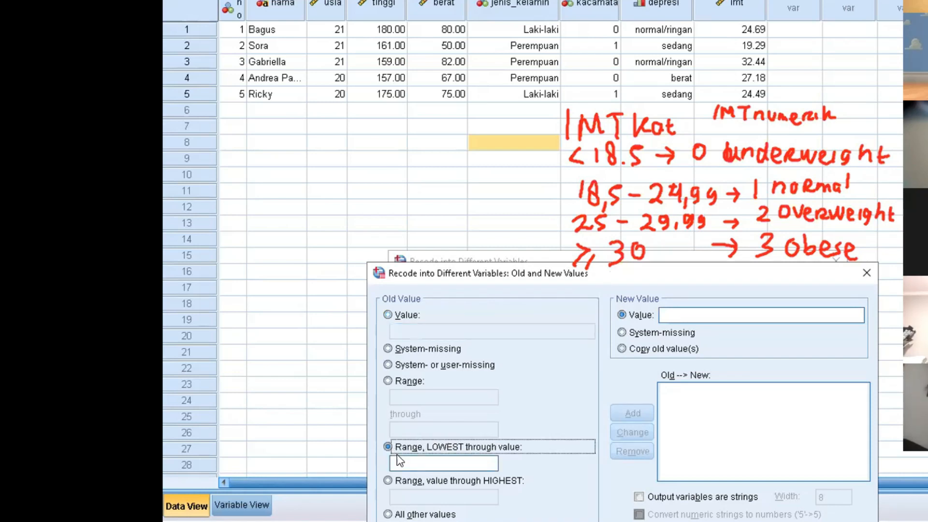
left_click(423, 463)
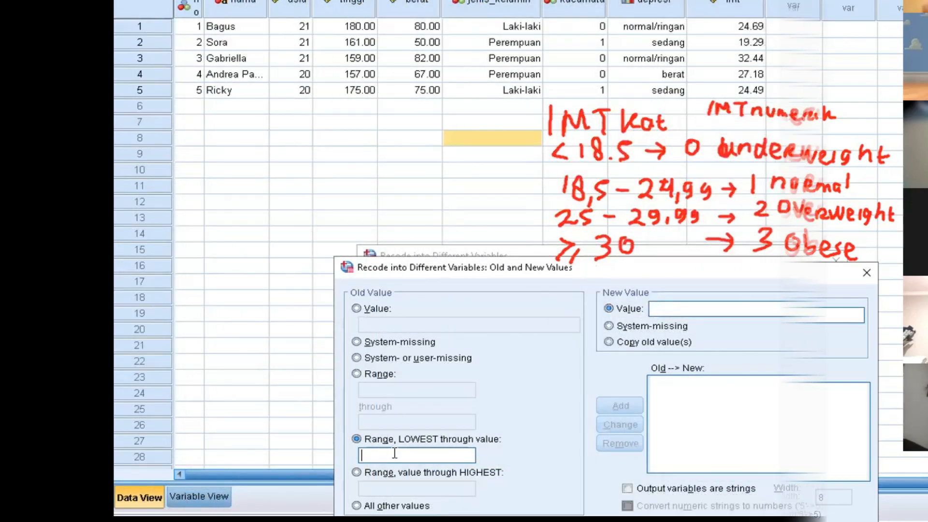
type("18.")
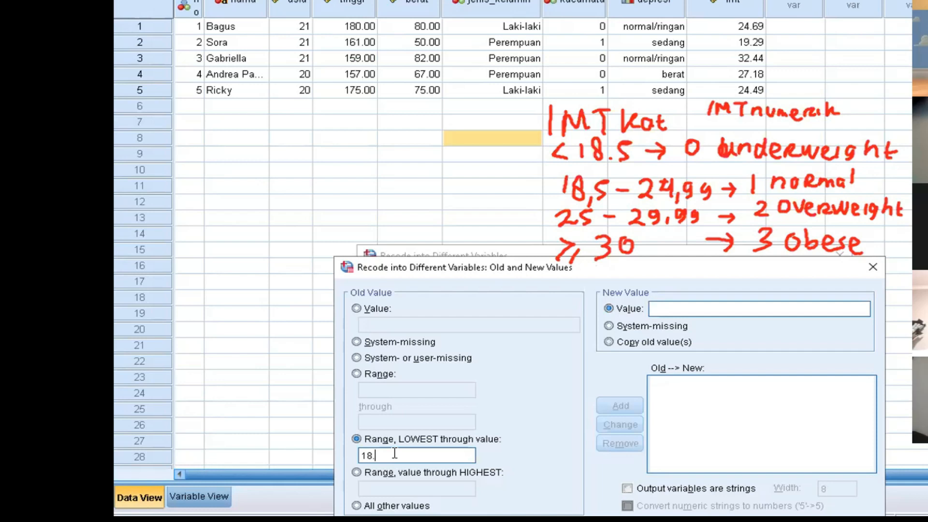
type("4999")
type("0")
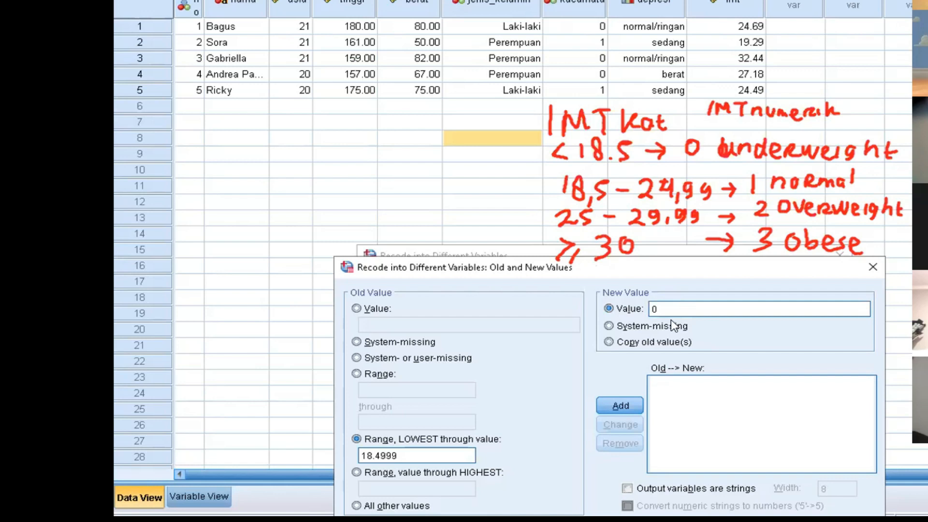
left_click(613, 411)
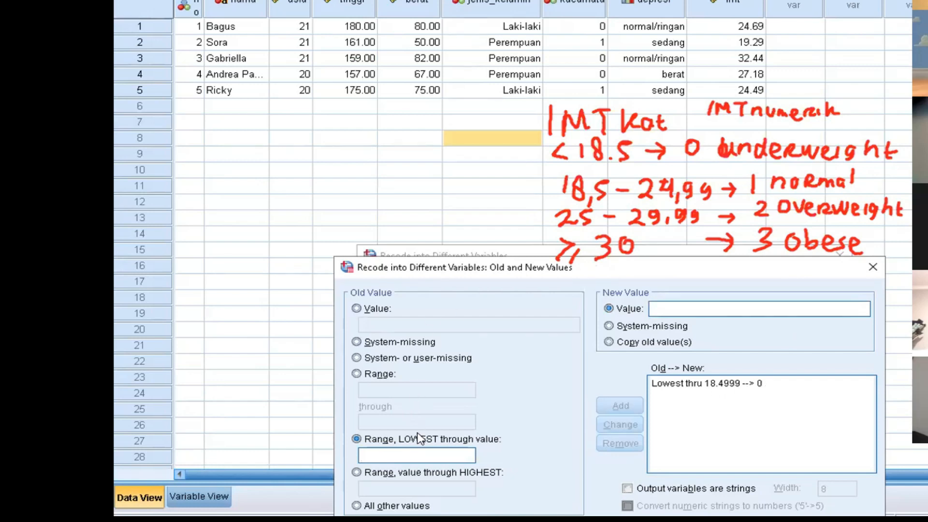
- Add a recode rule for the range 18.5 through 24.9999 to the new value 1
left_click(370, 377)
left_click(387, 393)
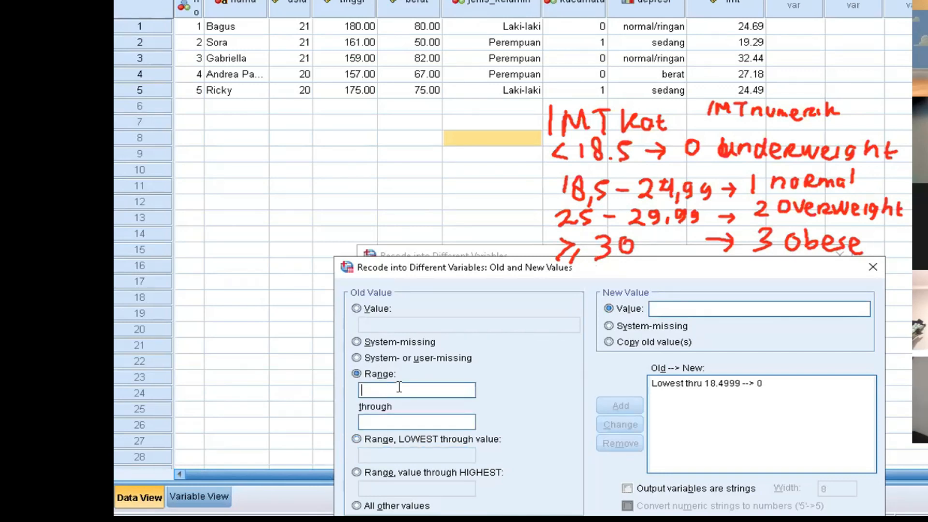
type("18.5")
type("24.9999")
left_click(700, 309)
type("1")
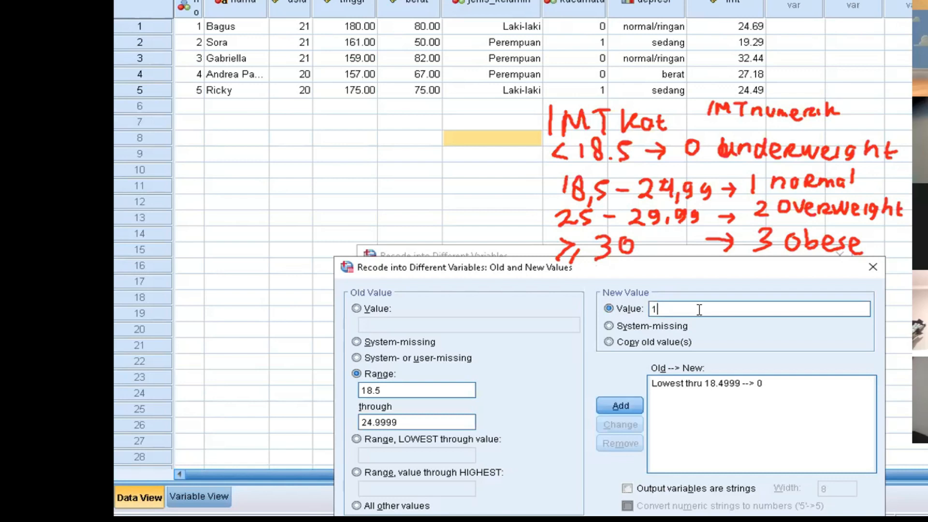
left_click(627, 406)
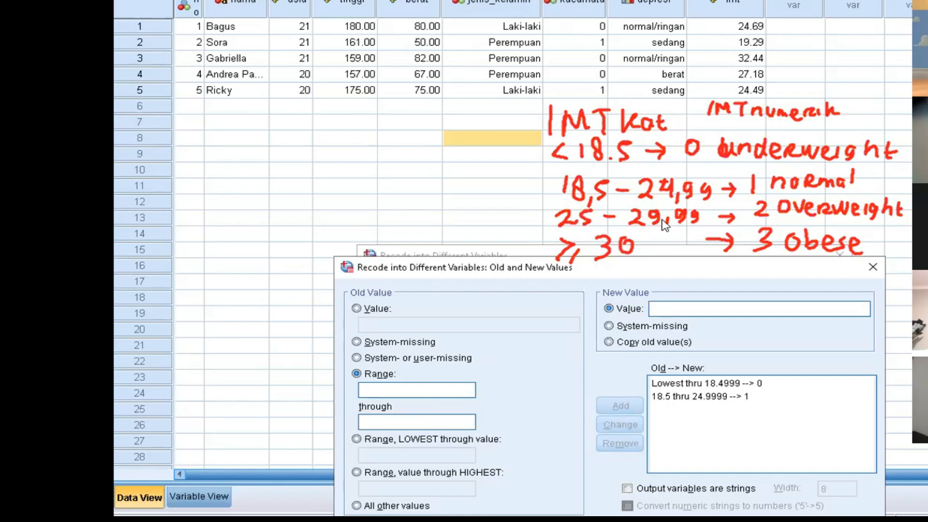
- Add a recode rule for the range 25 through 29.9999 to the new value 2
left_click(438, 384)
type("25")
left_click(438, 424)
type("29.9999")
left_click(690, 307)
type("2")
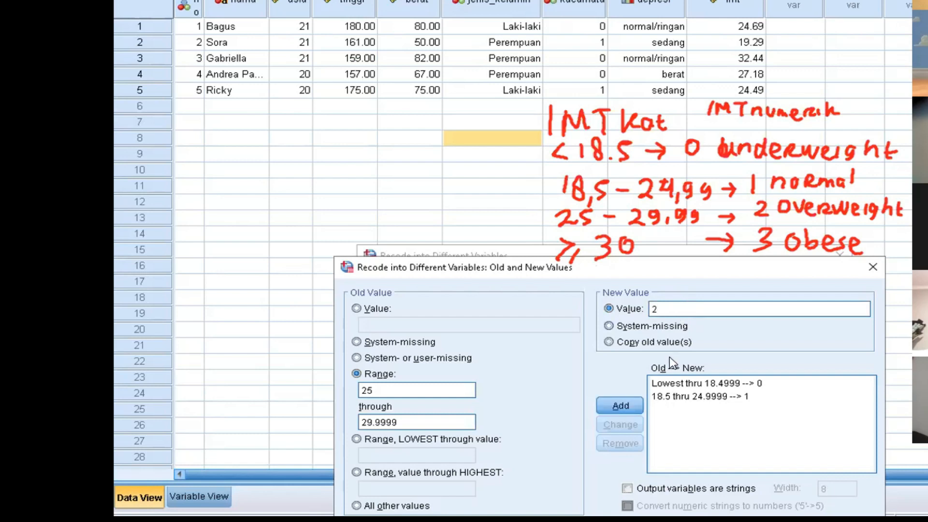
left_click(627, 405)
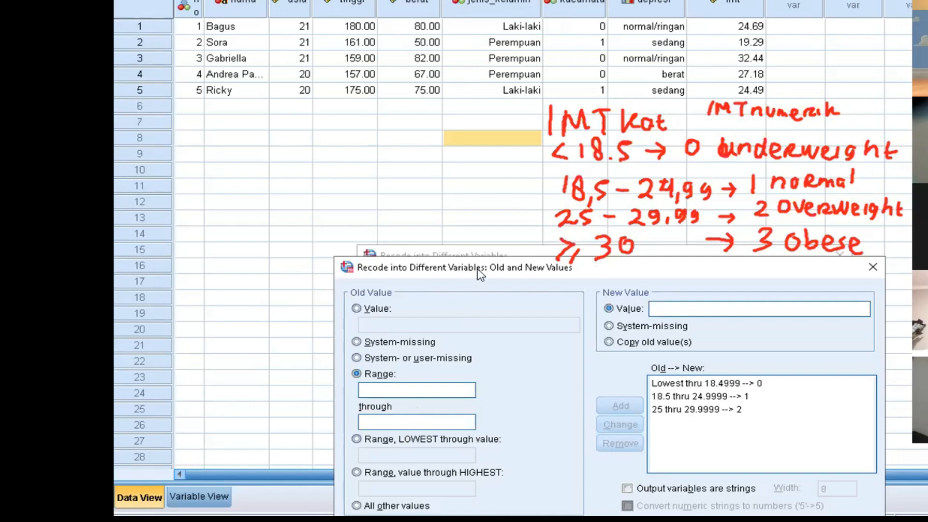
- Add a recode rule for values from 30 through the highest to the new value 3
left_click_drag(480, 274, 481, 253)
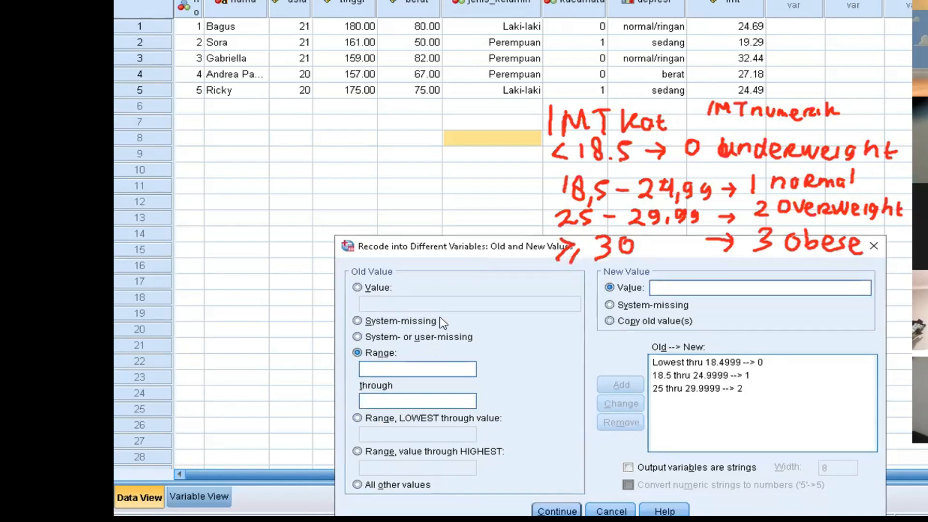
left_click(357, 451)
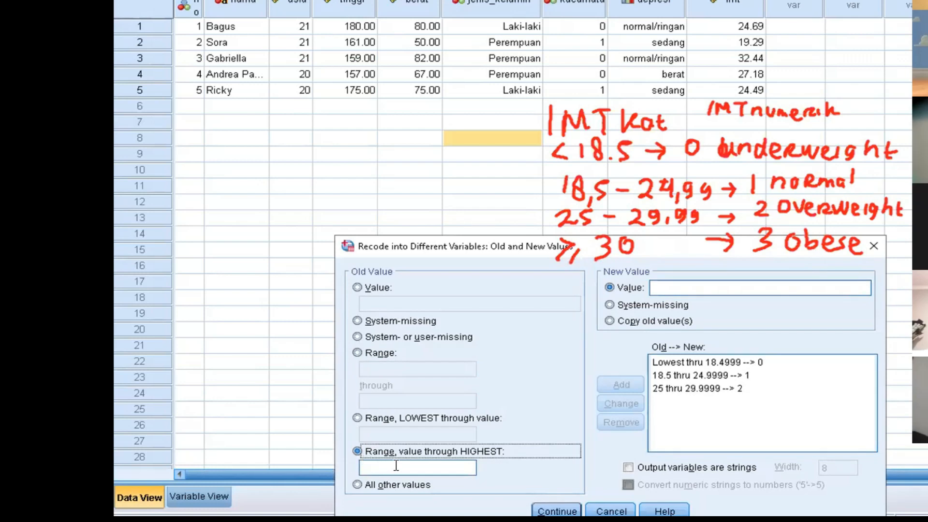
left_click(411, 465)
type("30")
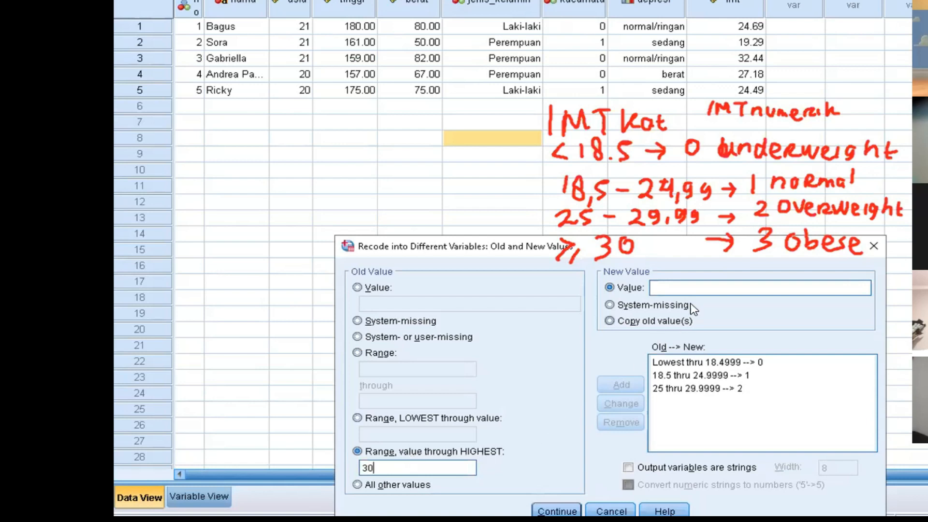
left_click(698, 289)
type("3")
left_click(631, 385)
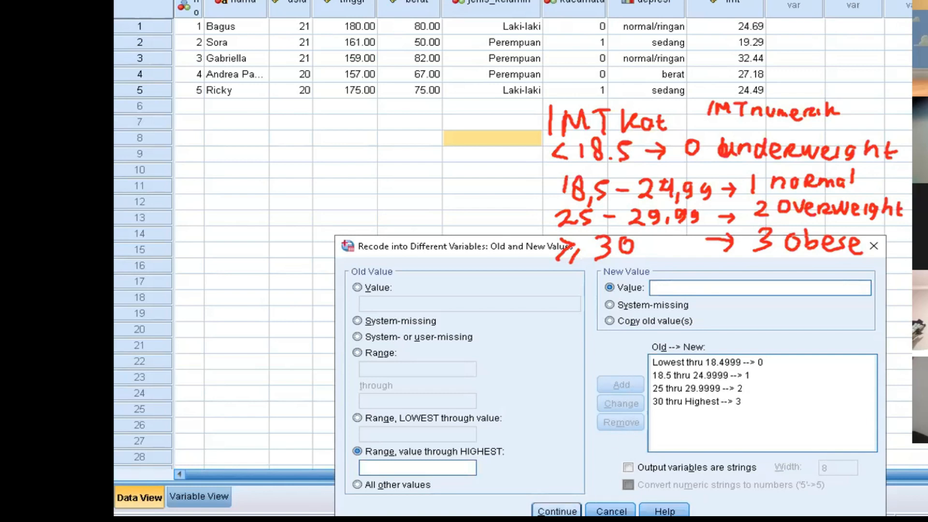
- Accept the recode rules, run the recode of imt into imt_kat, and return to the data editor
left_click(557, 511)
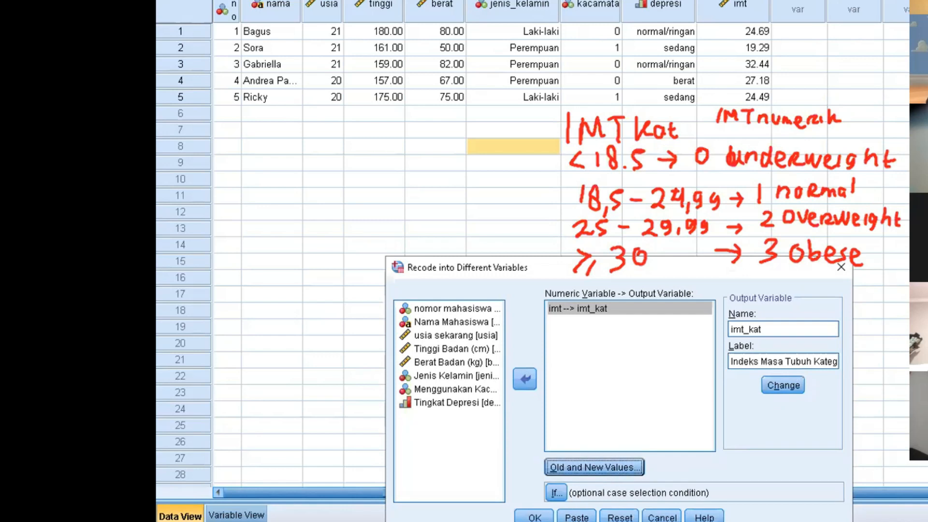
left_click(534, 517)
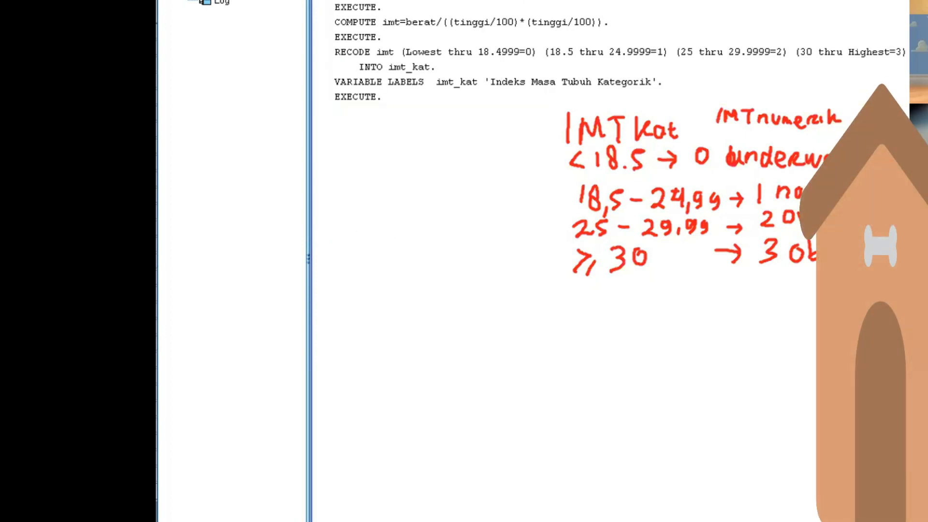
key("alt+Tab")
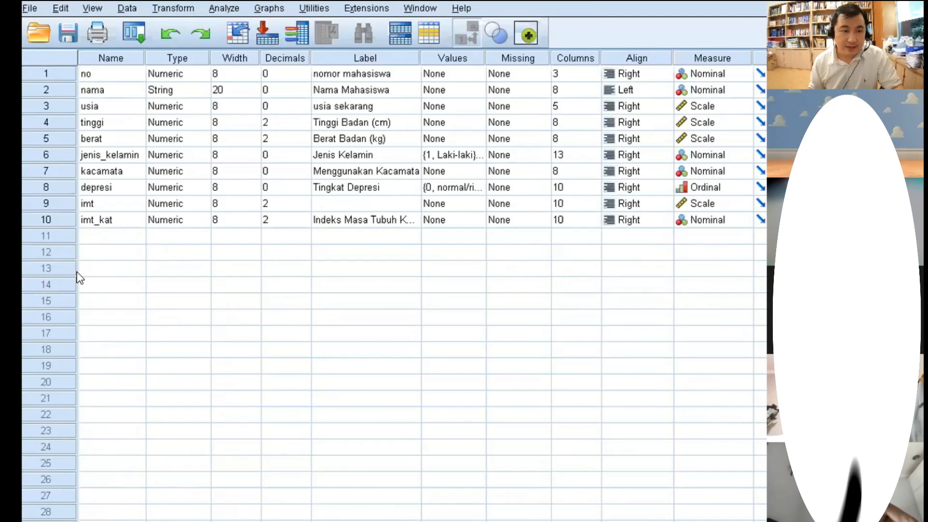
- Set the number of decimals for the imt_kat variable to 0
left_click(141, 219)
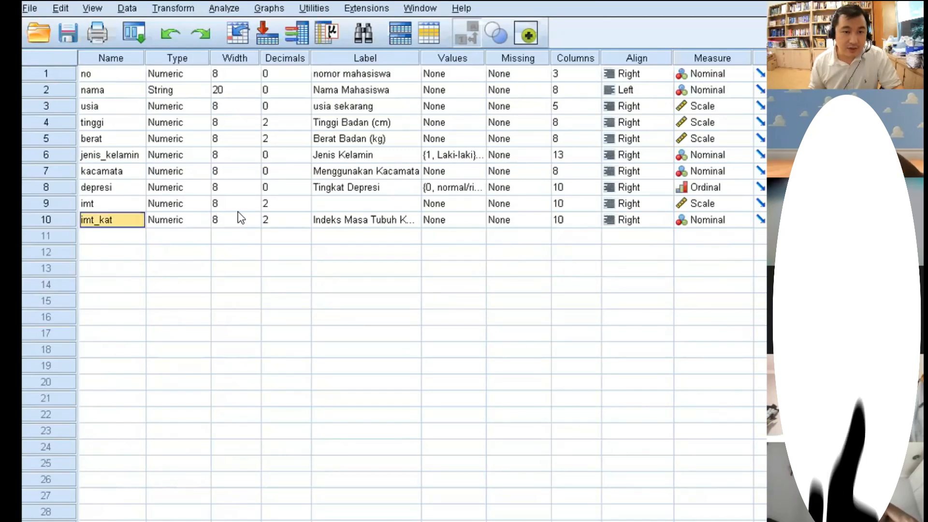
left_click(295, 220)
left_click(307, 223)
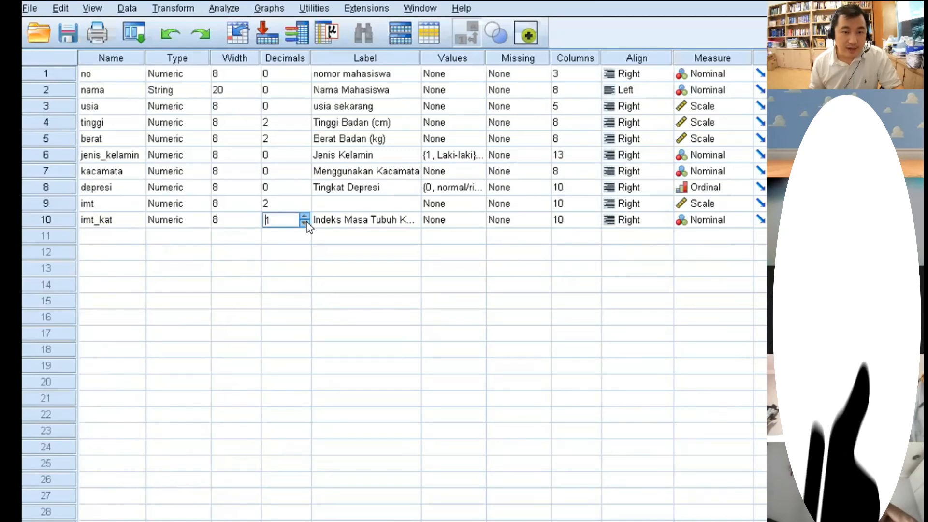
left_click(305, 222)
left_click(381, 227)
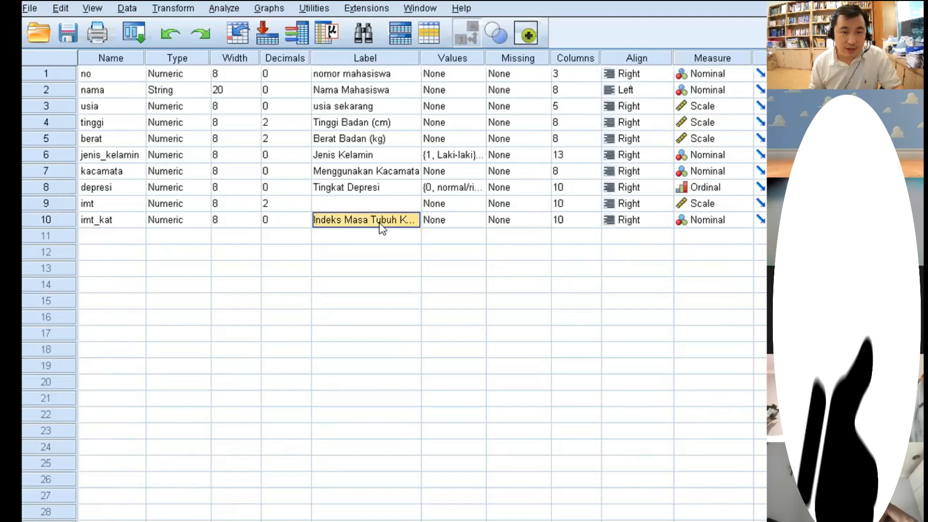
- Open the value labels of imt_kat and add the label "underweight" for value 0
left_click(452, 220)
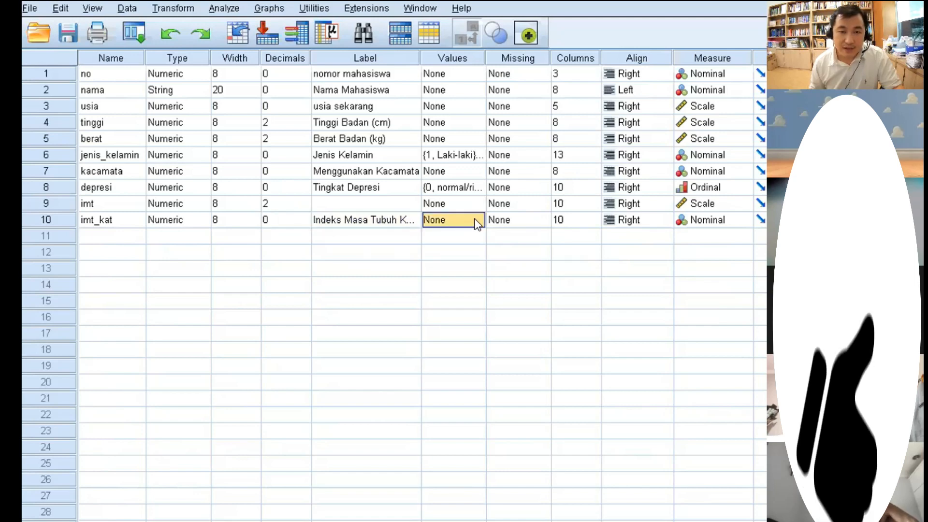
left_click(477, 220)
type("0")
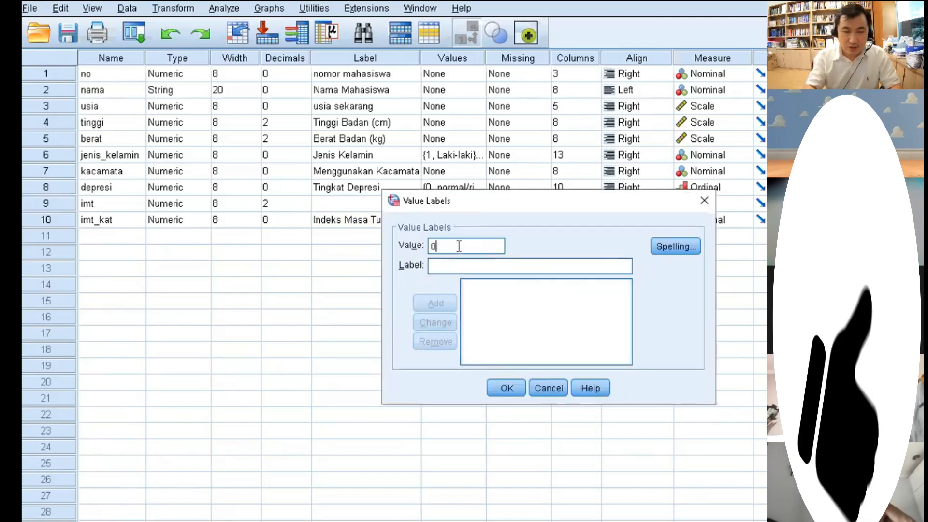
key("Tab")
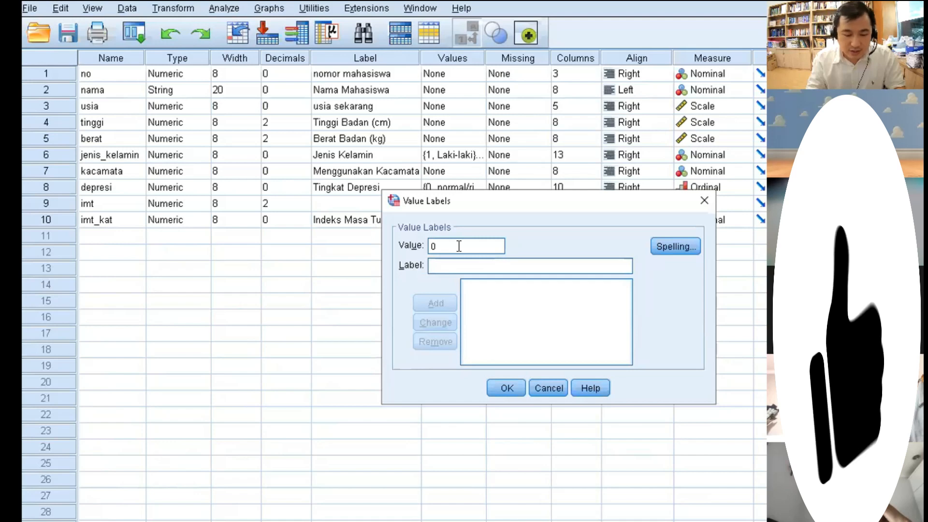
type("0")
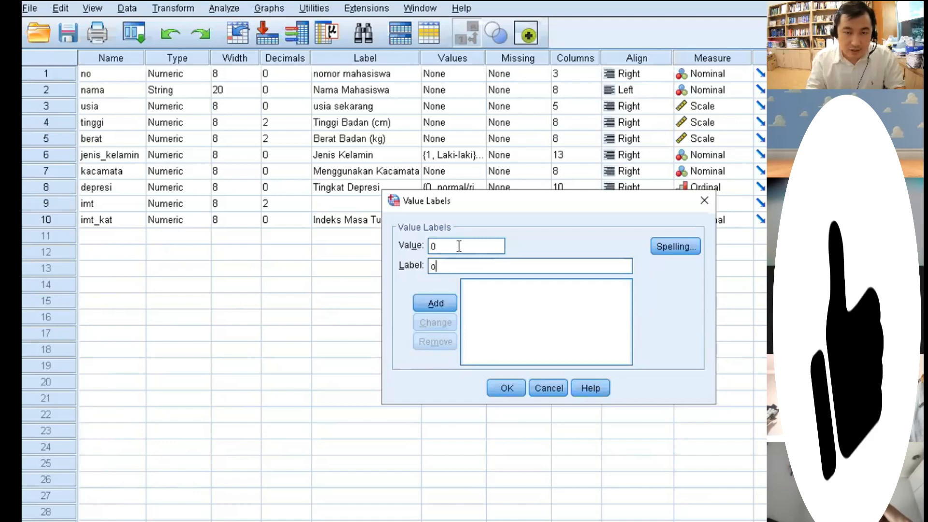
key("BackSpace")
type("u")
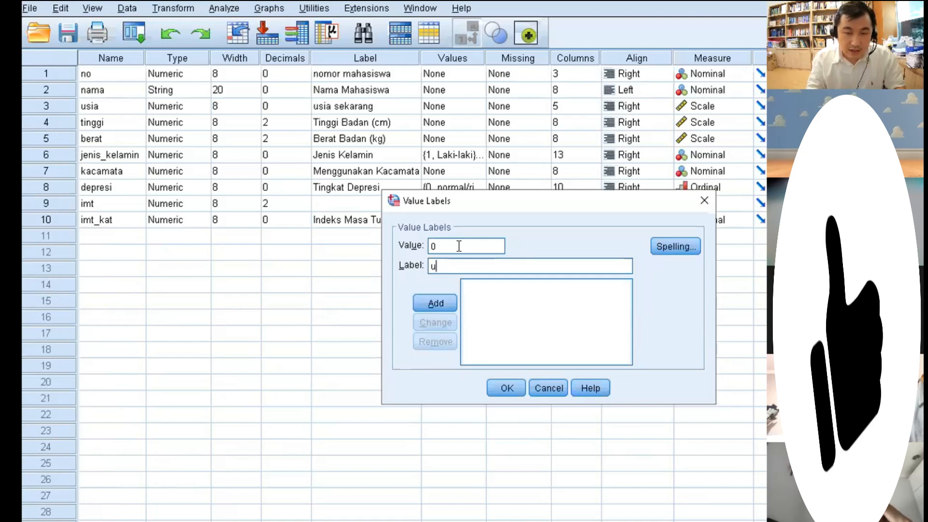
type("nderweight")
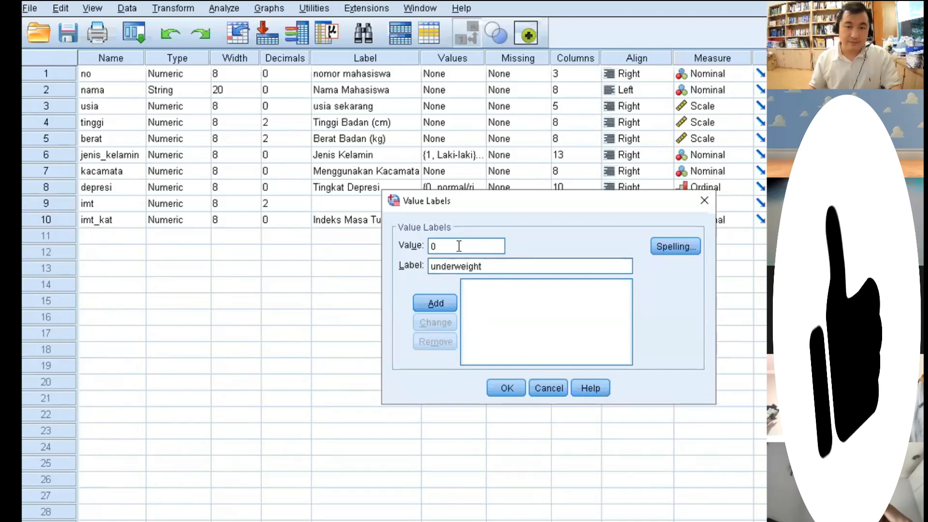
left_click(436, 298)
- Add the value label "normal (18.5-24.99)" for value 1 of imt_kat
type("1")
left_click(460, 265)
type("normal")
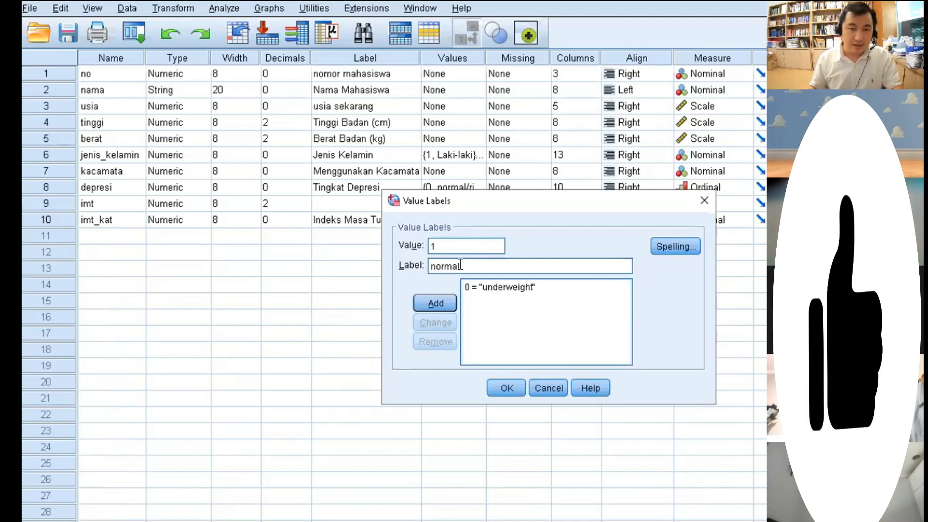
type(" (")
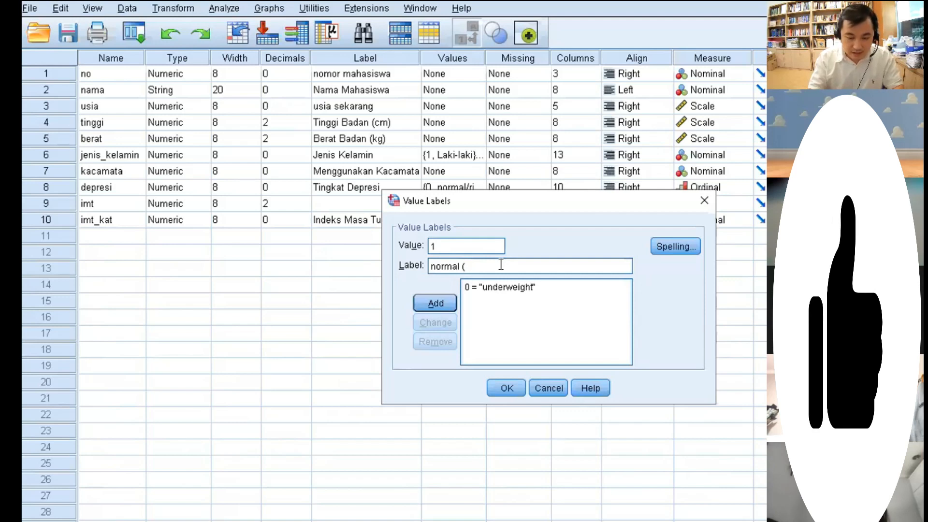
type("18.")
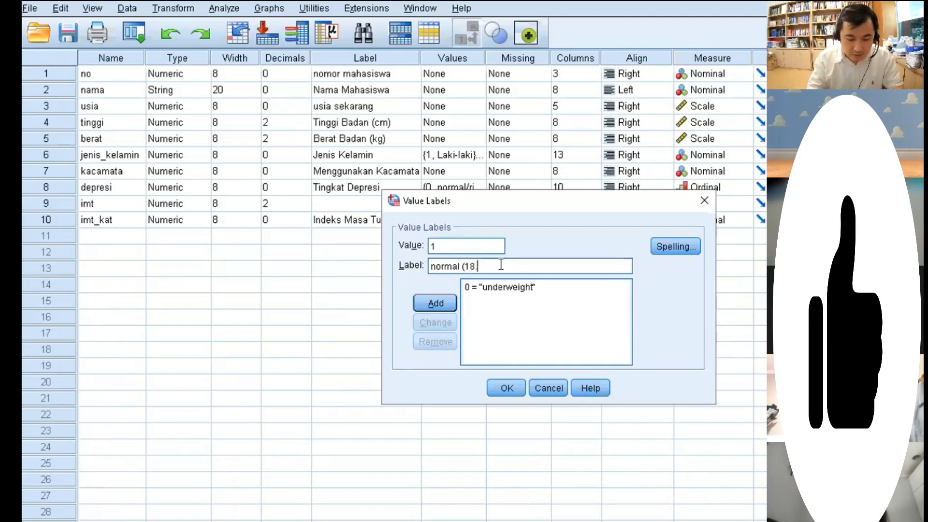
type("5")
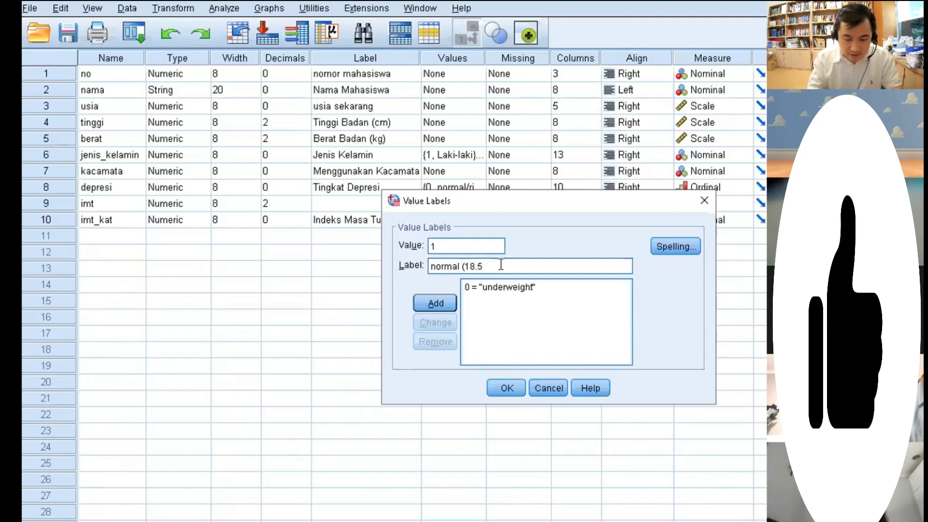
type("-24.99")
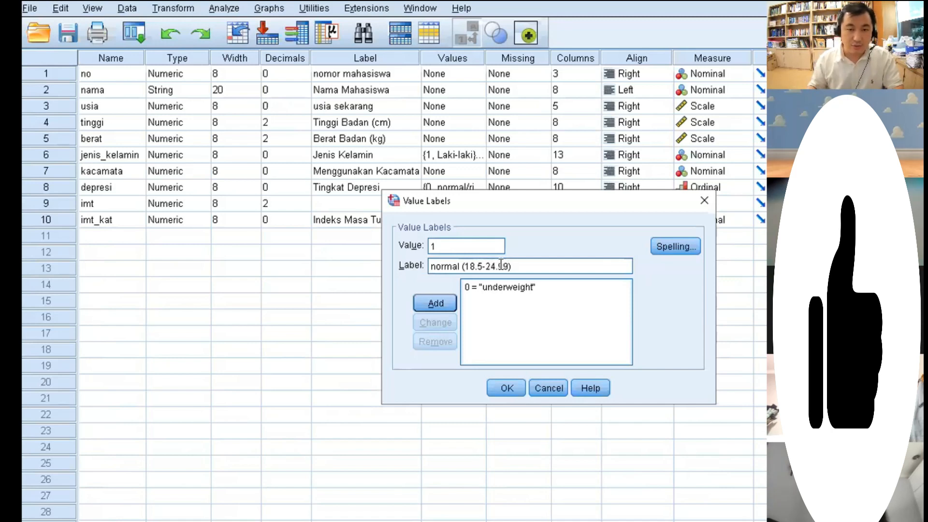
left_click(435, 304)
- Change the label of value 0 to "underweight (<18.5)"
left_click(505, 287)
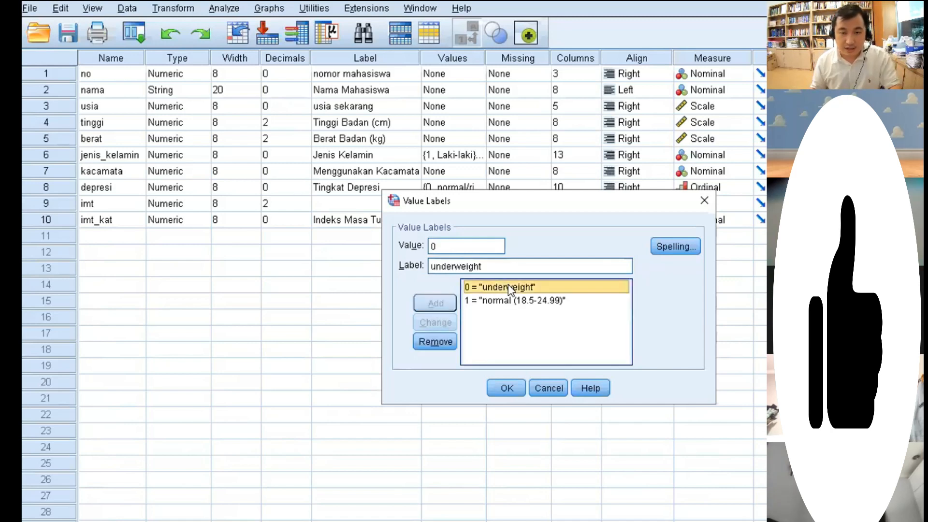
left_click(501, 265)
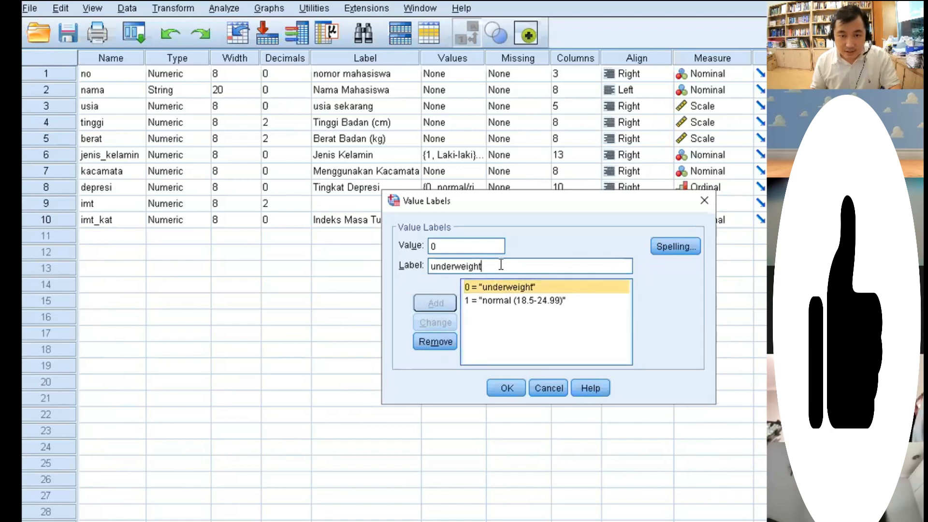
type("(")
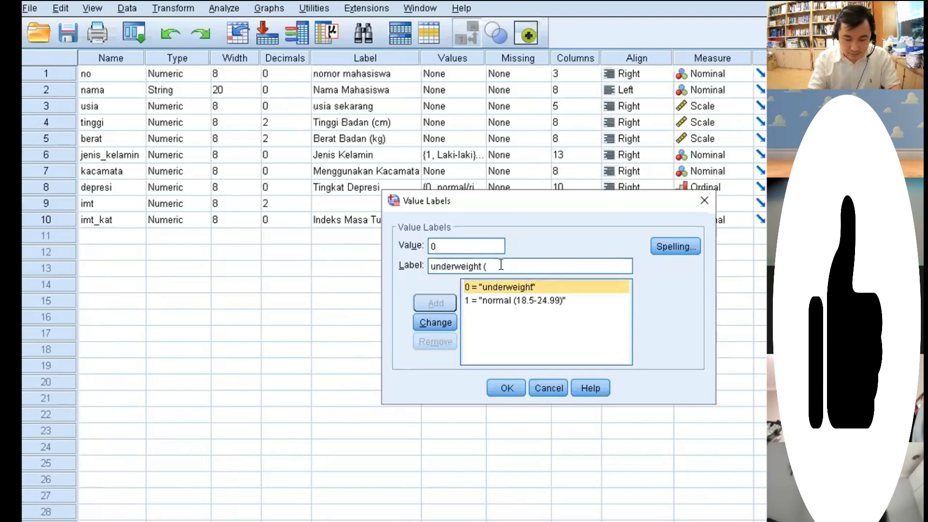
type("<18")
type(".5)")
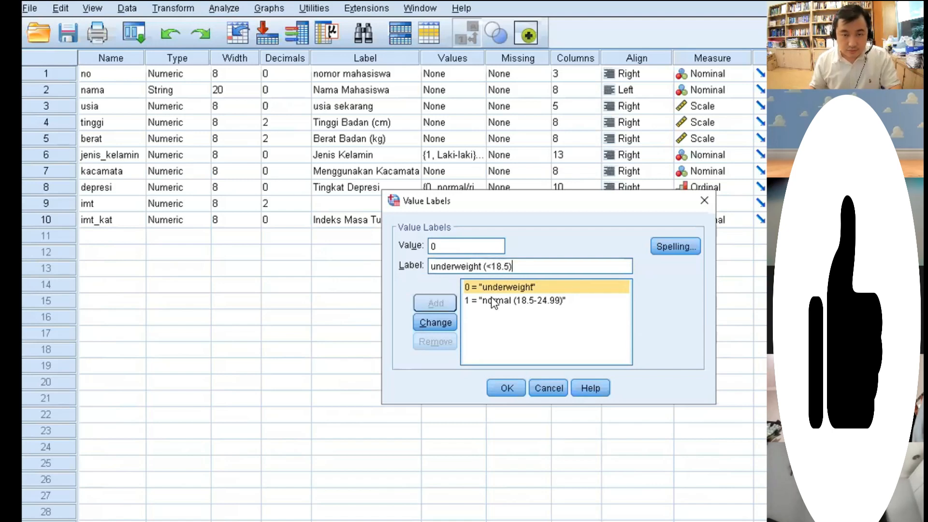
left_click(443, 323)
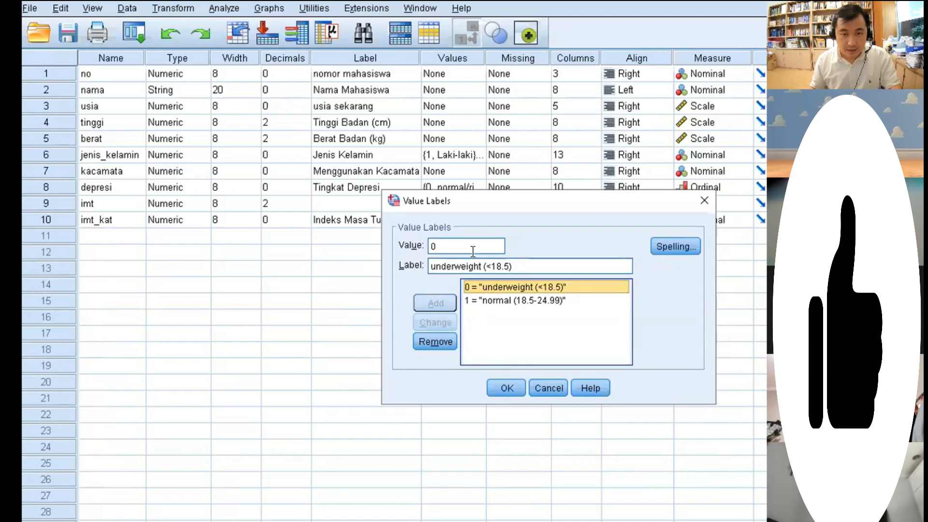
- Add the value label "overweight(25-29.99)" for value 2 of imt_kat
left_click(490, 246)
left_click_drag(435, 246, 426, 246)
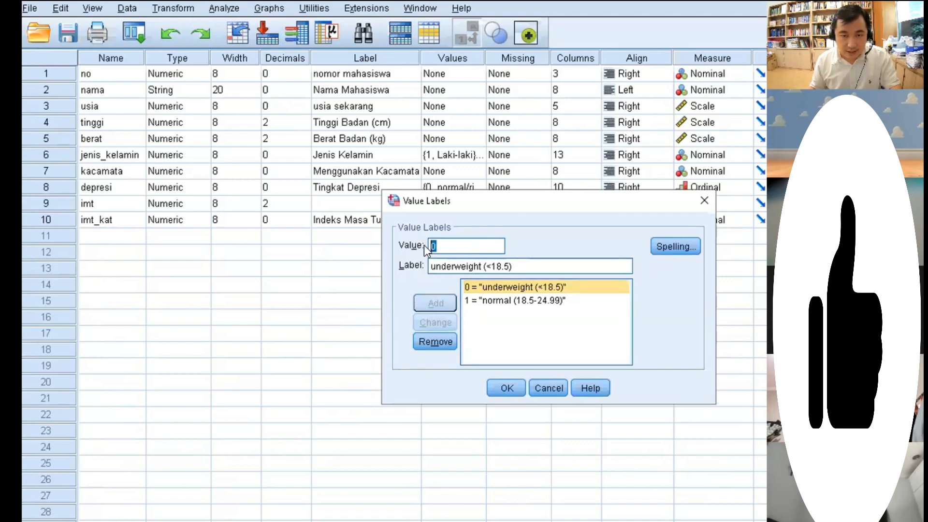
type("2")
left_click_drag(534, 266, 429, 265)
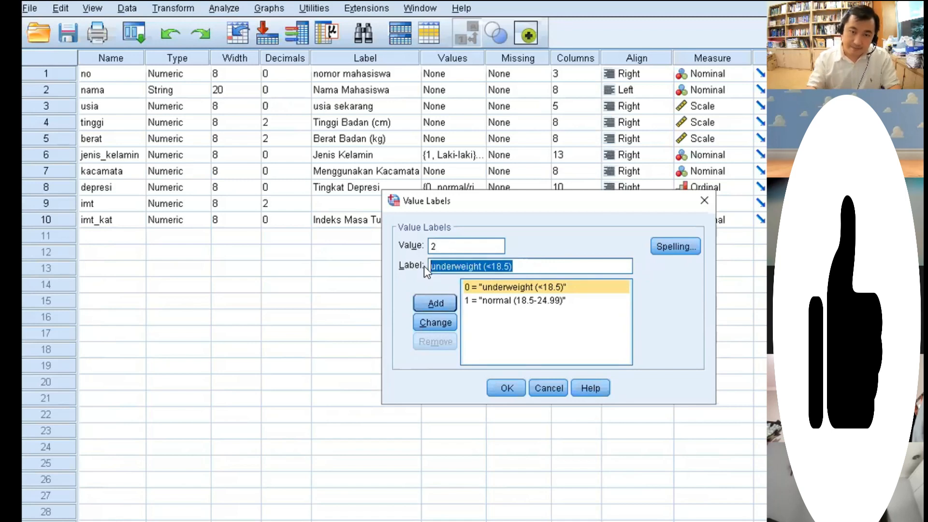
type("overw")
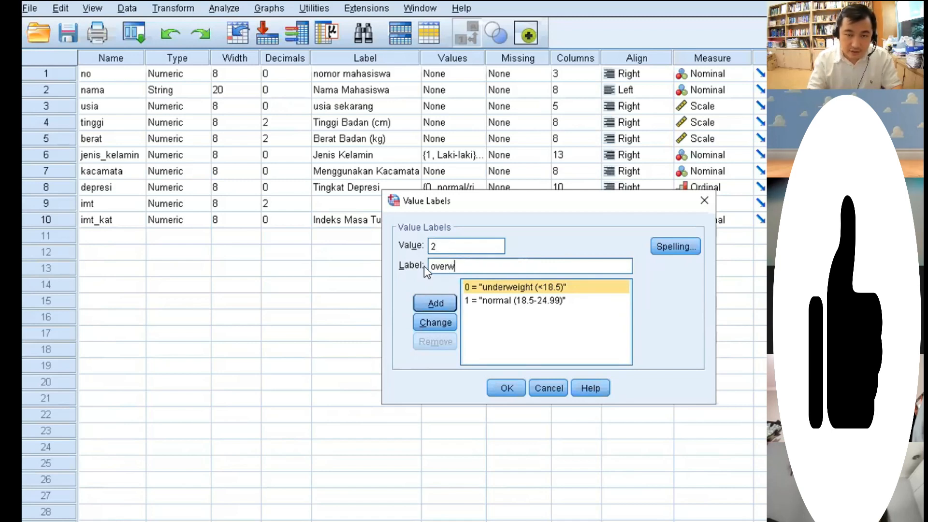
type("eight(25-2")
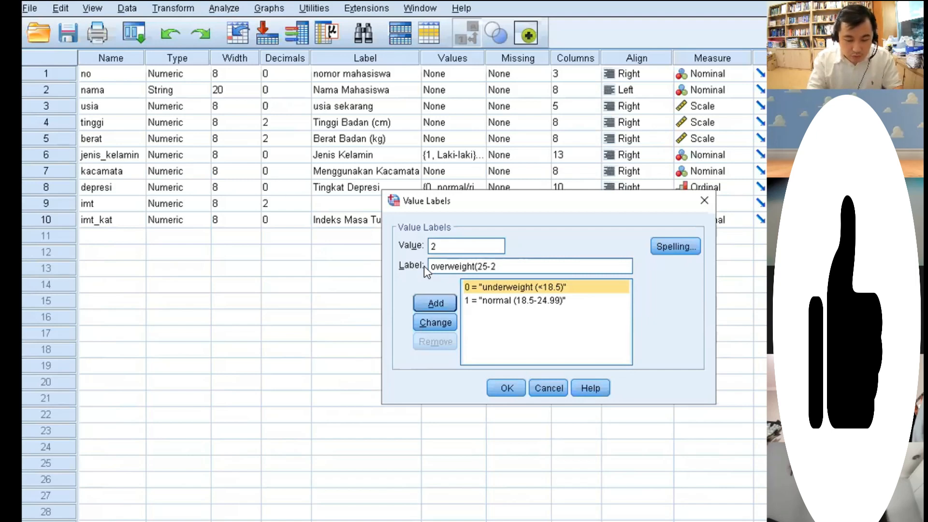
type("9.99)")
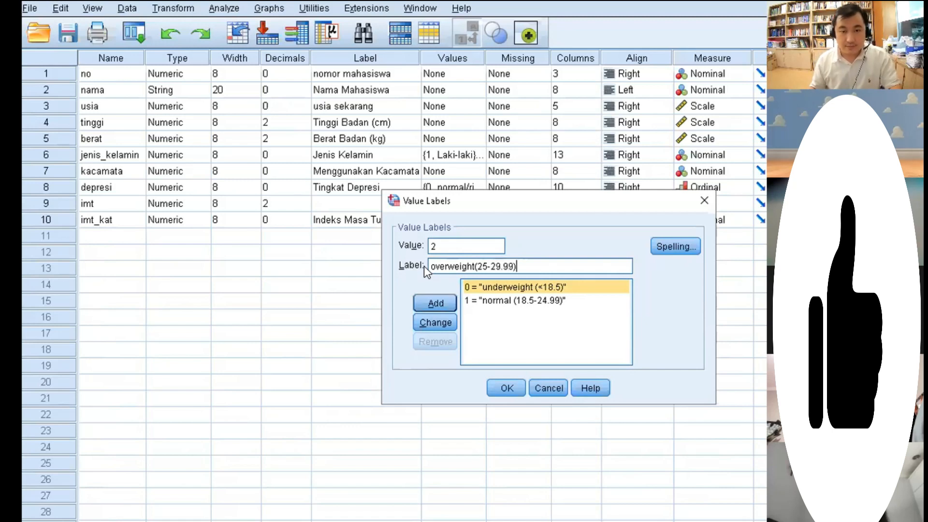
left_click(435, 302)
- Add the value label "obese (>=30)" for value 3 and confirm the value labels of imt_kat
type("3")
left_click(467, 267)
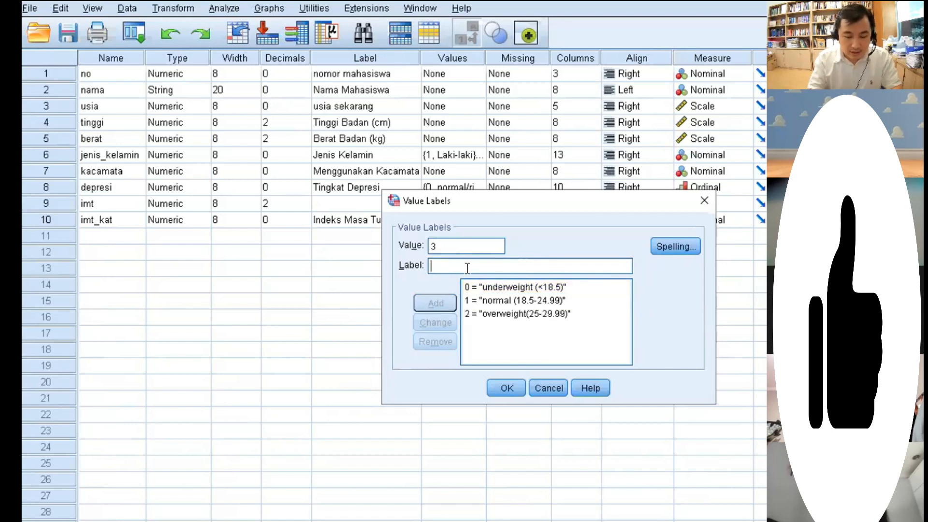
type("obese (")
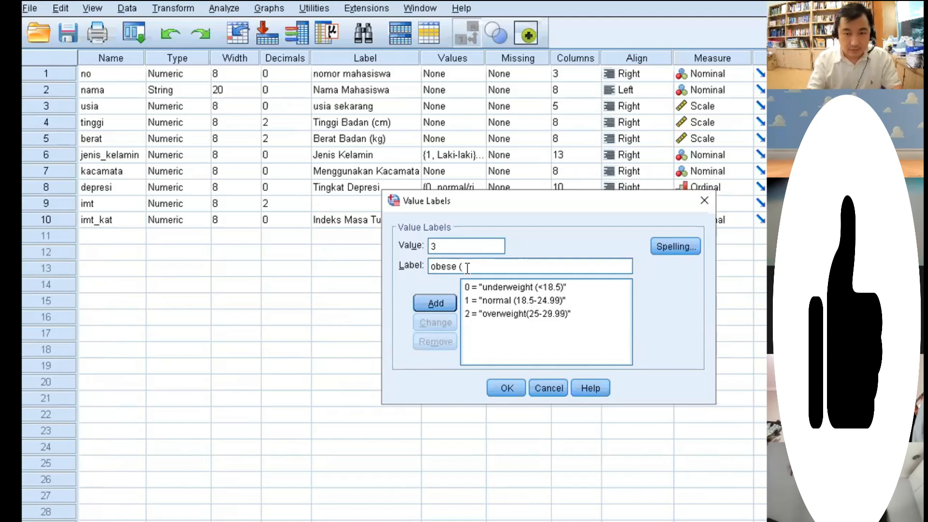
type("2")
key("BackSpace")
type(">=30)")
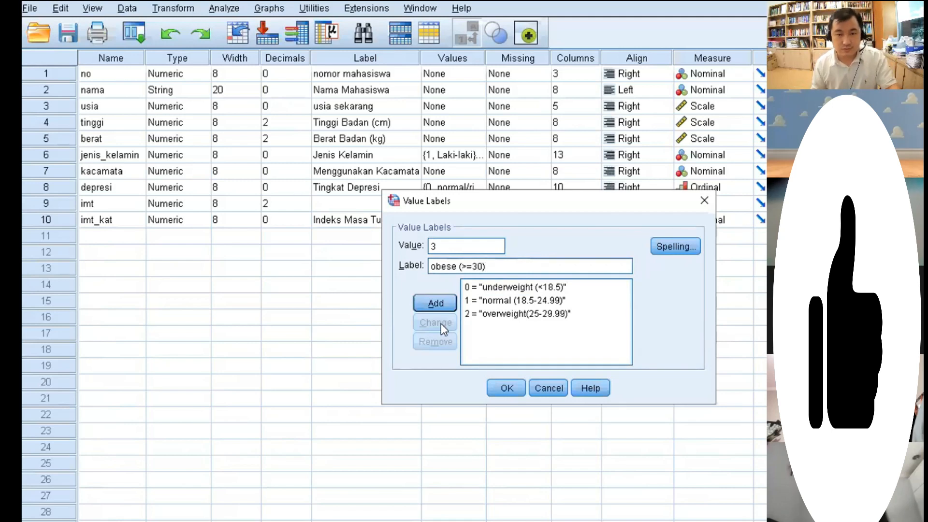
left_click(436, 303)
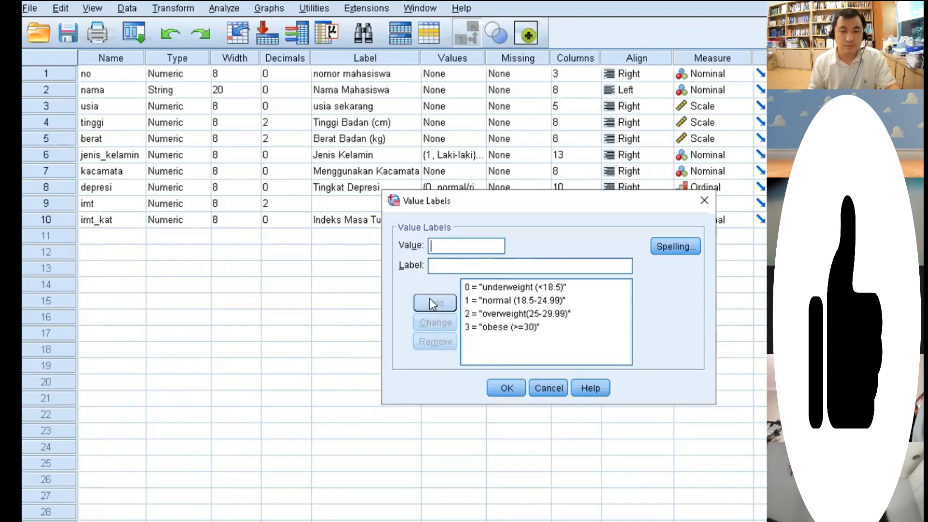
left_click(506, 390)
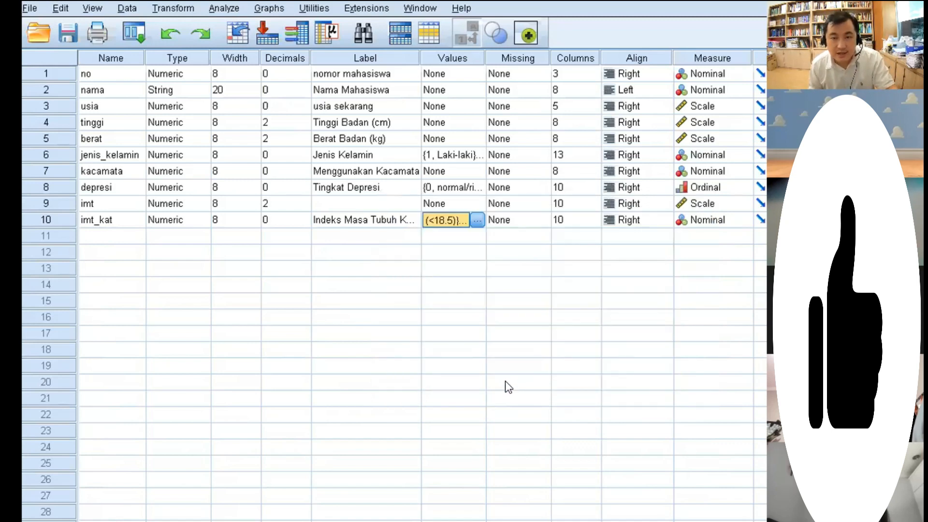
- Set the measurement level of the imt_kat variable to Ordinal
left_click(504, 385)
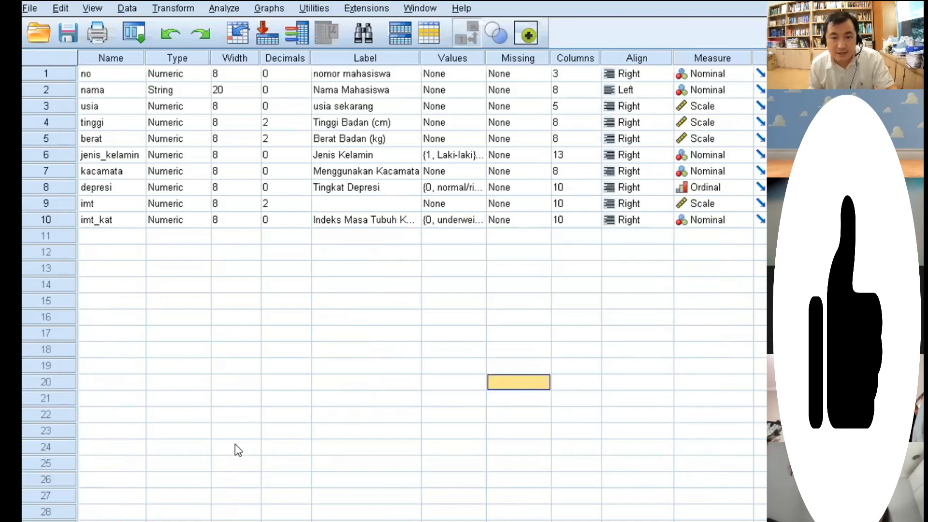
left_click(742, 220)
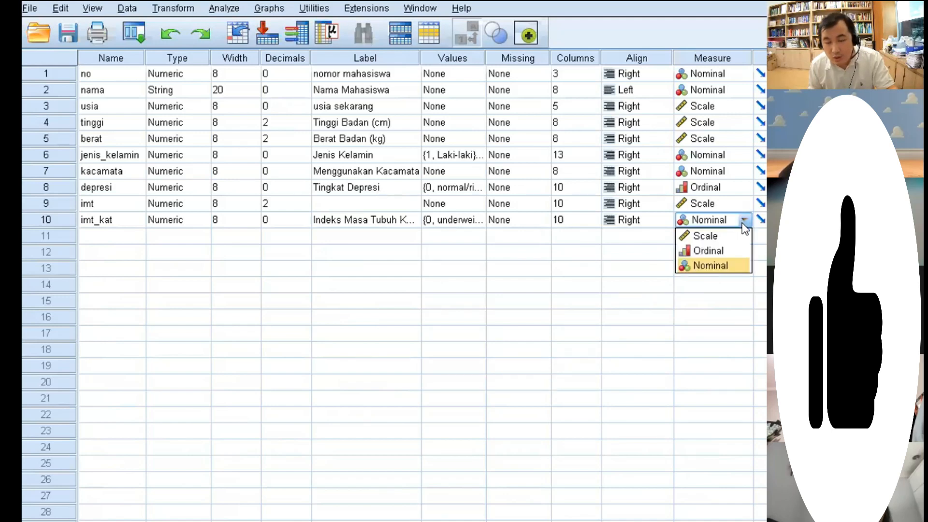
left_click(734, 251)
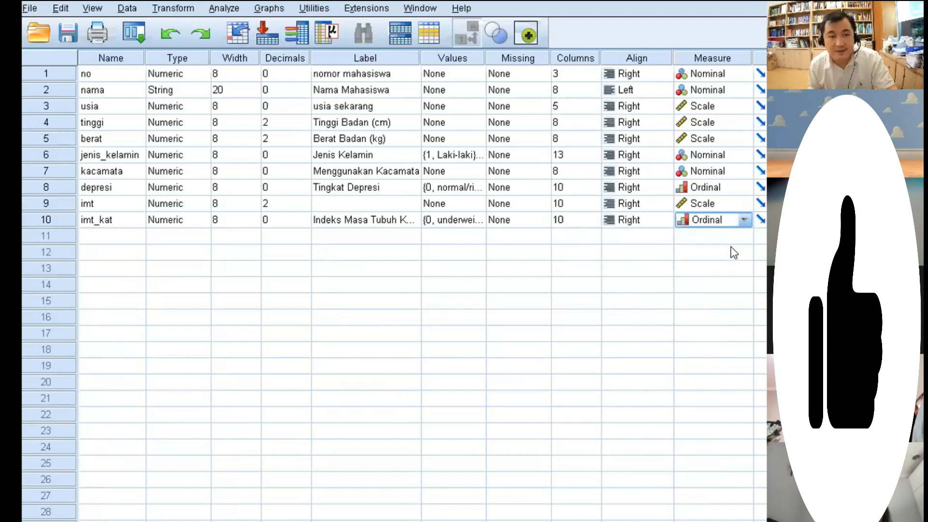